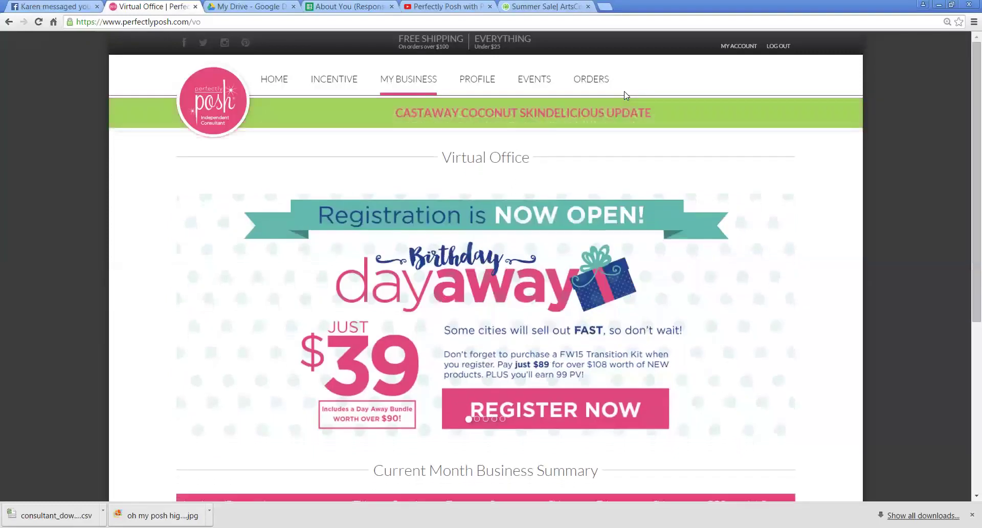
- Reveal the EVENTS menu's My Events and Create Event options in the top navigation
{"action": "left_click", "coordinate": [575, 23]}
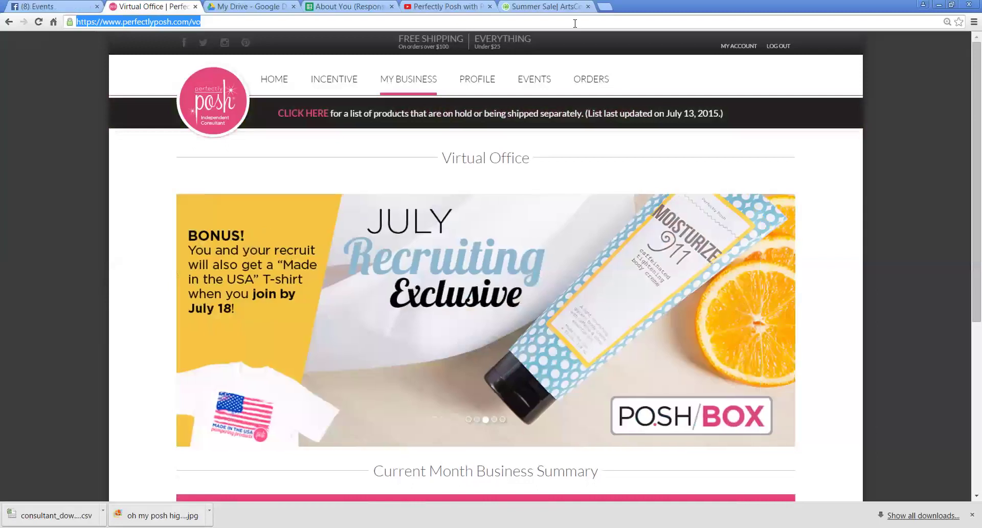
{"action": "mouse_move", "coordinate": [536, 83]}
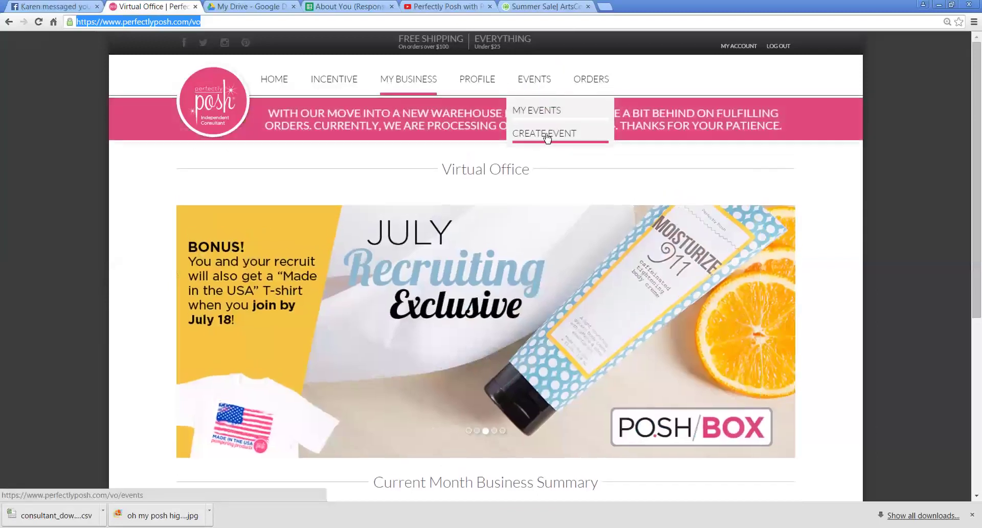
- Create a new event titled 'LIVE from Atlanta - Posh Launch Fall/Winter 2015'
{"action": "left_click", "coordinate": [547, 136]}
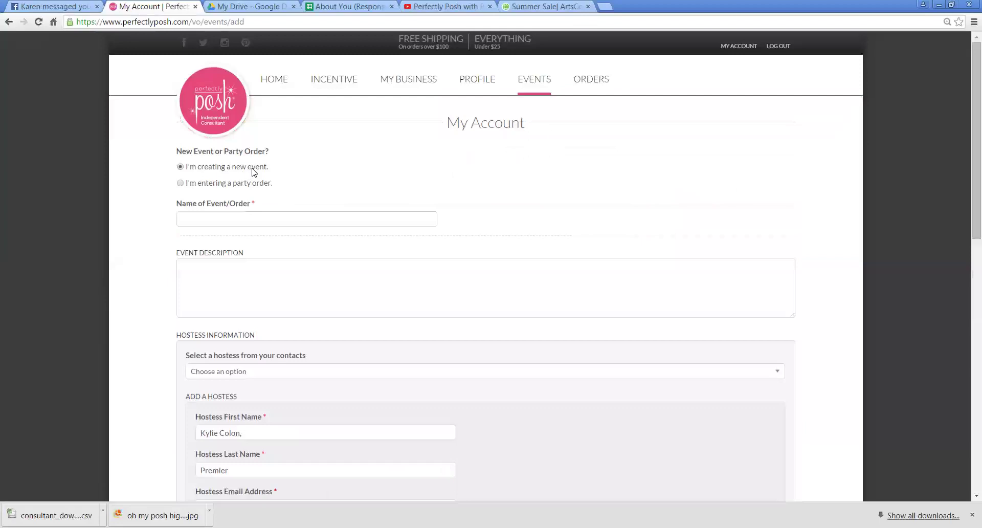
{"action": "left_click", "coordinate": [238, 215]}
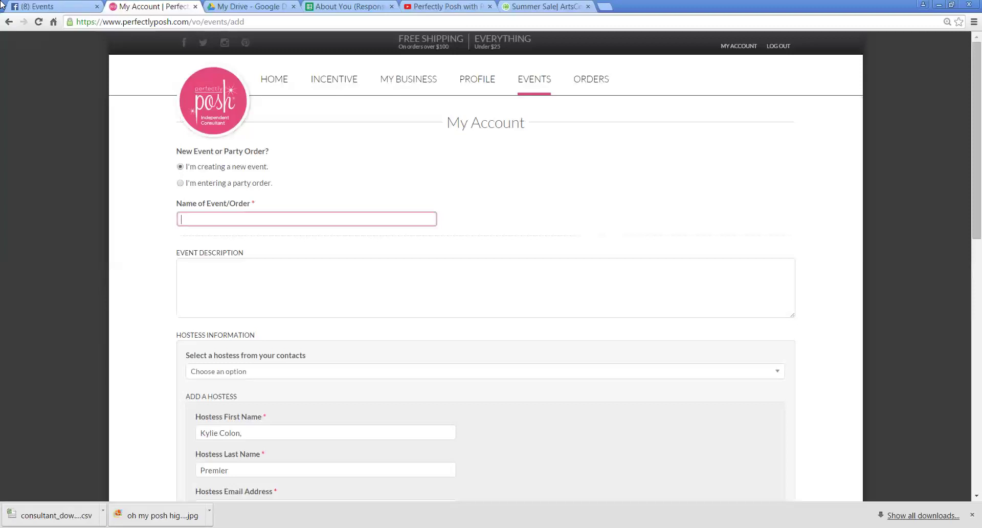
{"action": "type", "text": "LIVE from Atlanta - Pos"}
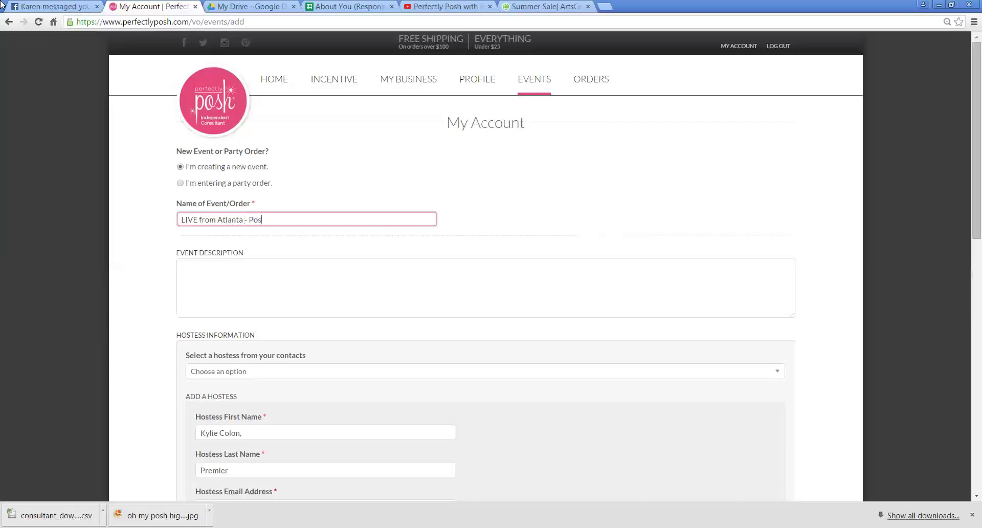
{"action": "type", "text": "h Launch Fall/Winter 2015"}
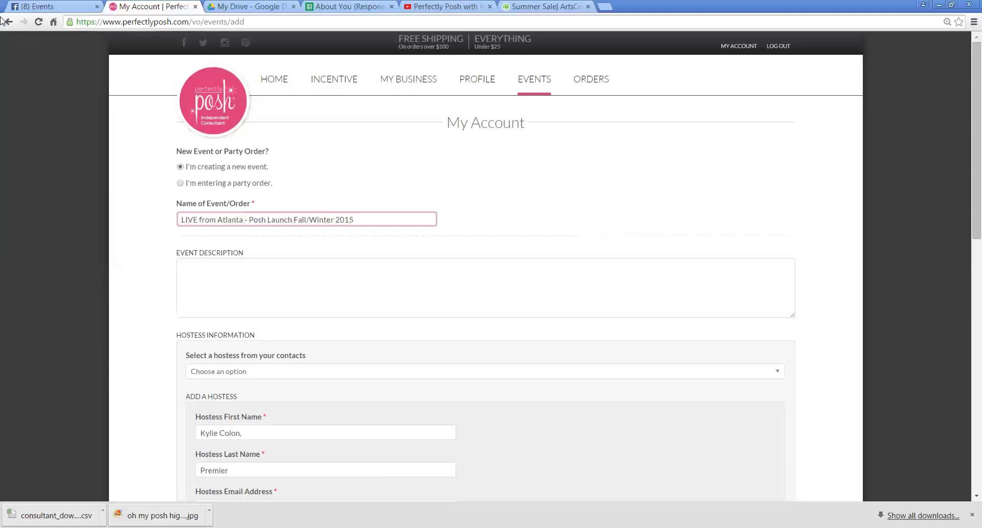
- Write a description starting 'Join us LIVE as we launch 50 new products for our FALL/WINTER line'
{"action": "left_click", "coordinate": [215, 269]}
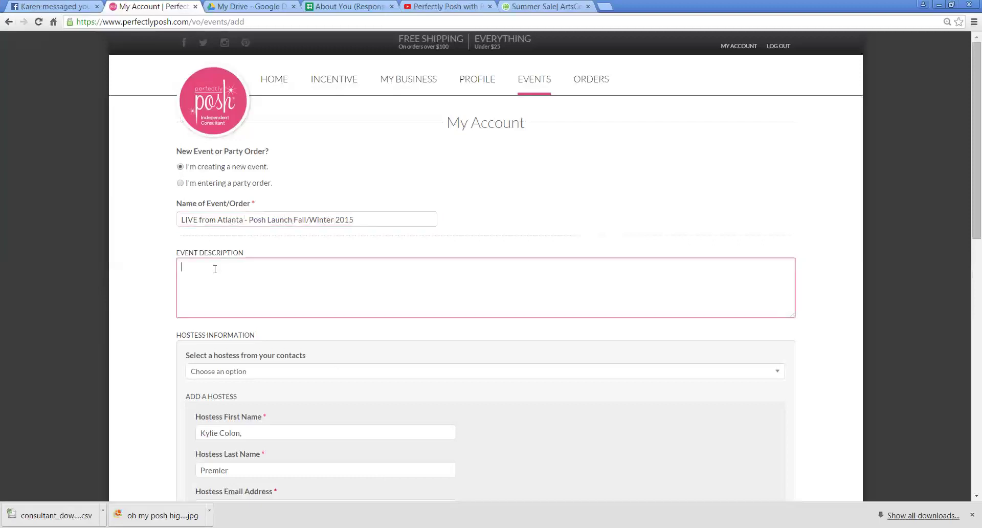
{"action": "left_click", "coordinate": [381, 219]}
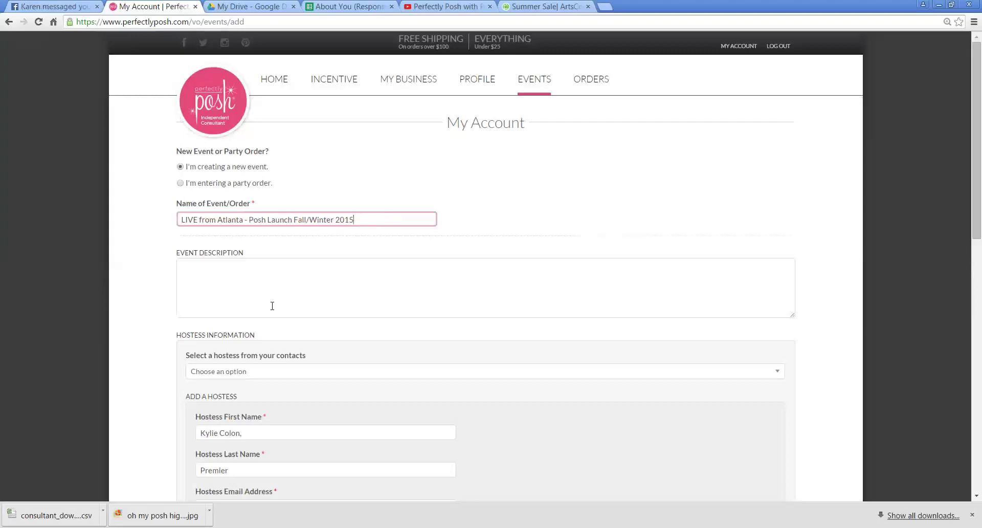
{"action": "left_click", "coordinate": [272, 286]}
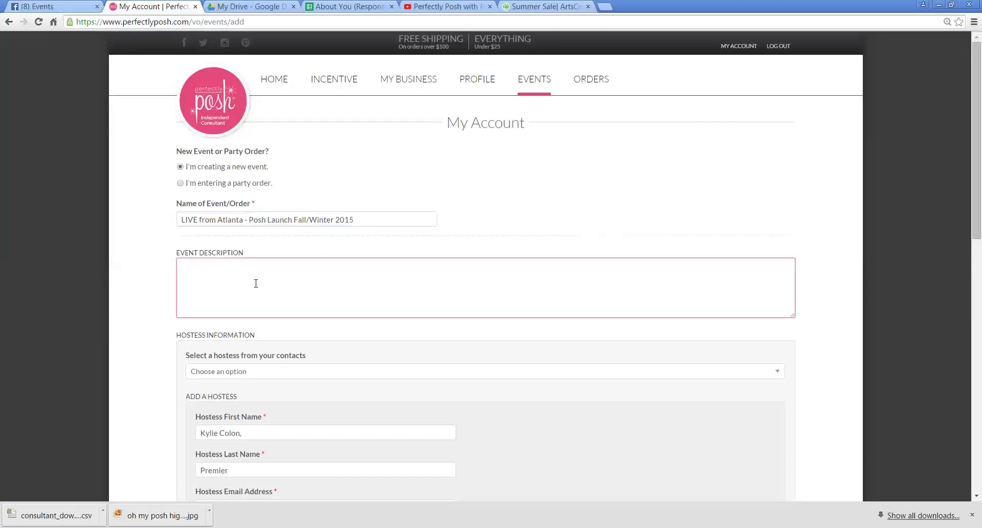
{"action": "type", "text": "Join us LIVE as we laun"}
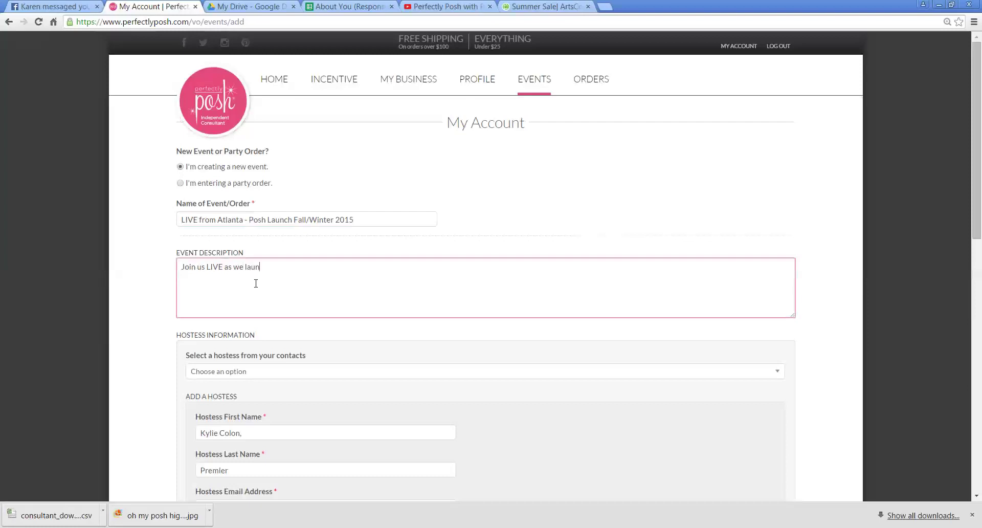
{"action": "type", "text": "ch 50 new products for our F"}
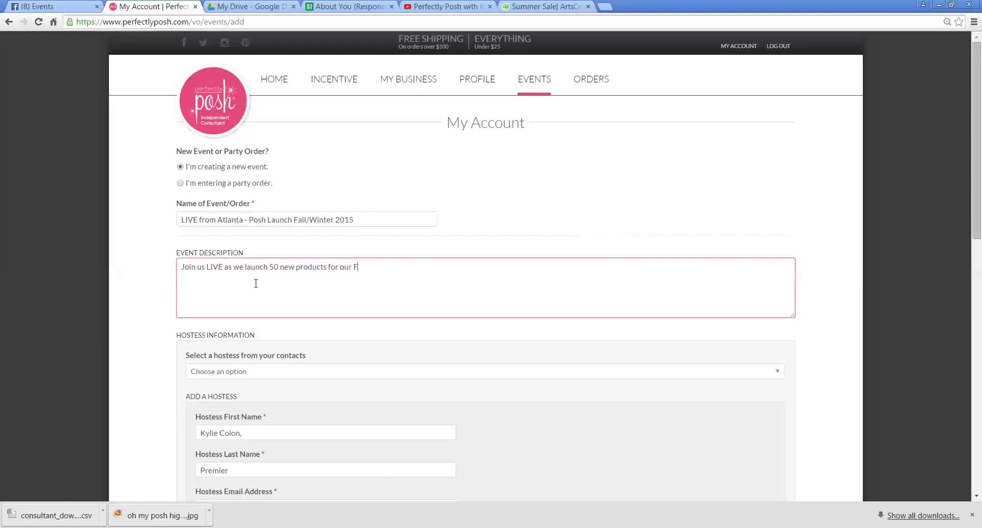
{"action": "type", "text": "ALL/WINTER li"}
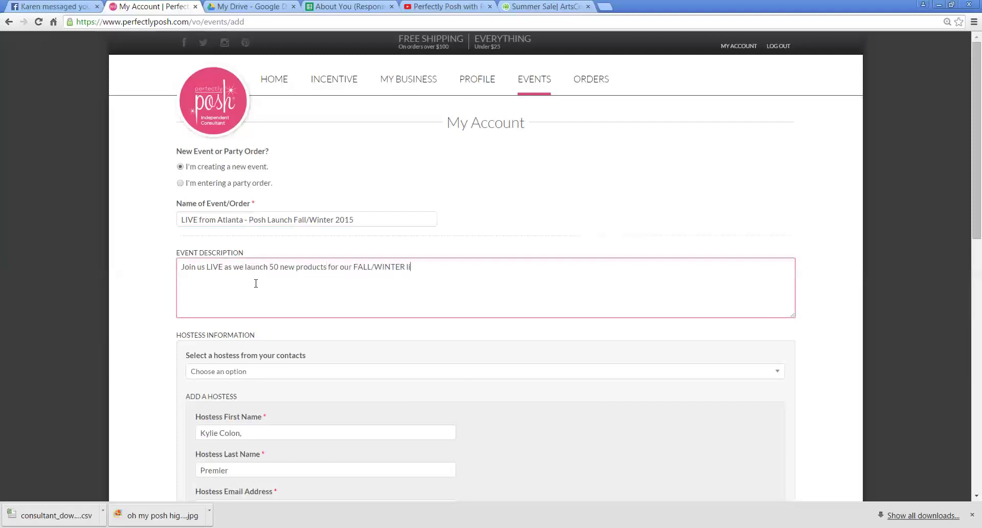
{"action": "type", "text": "ne. Be sure to check out the ev"}
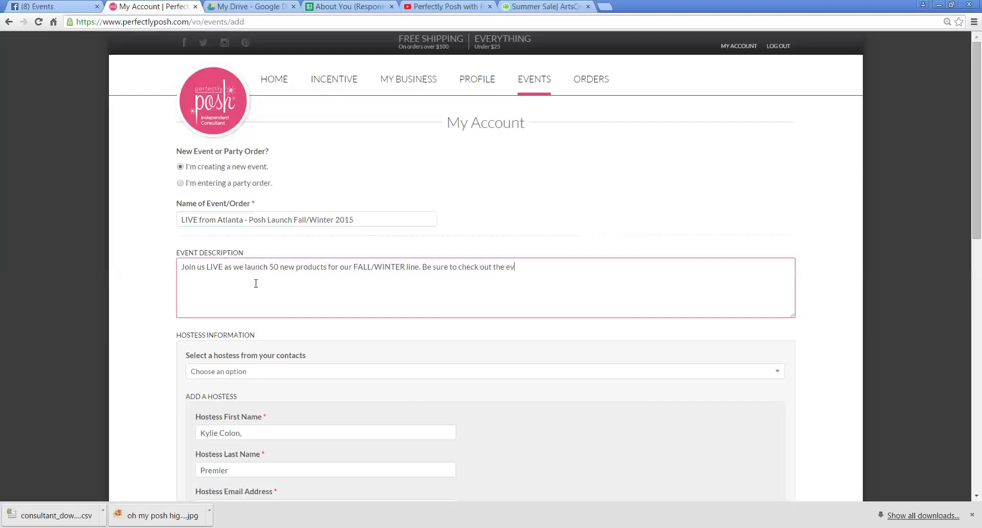
{"action": "type", "text": "ent on facebook starting July"}
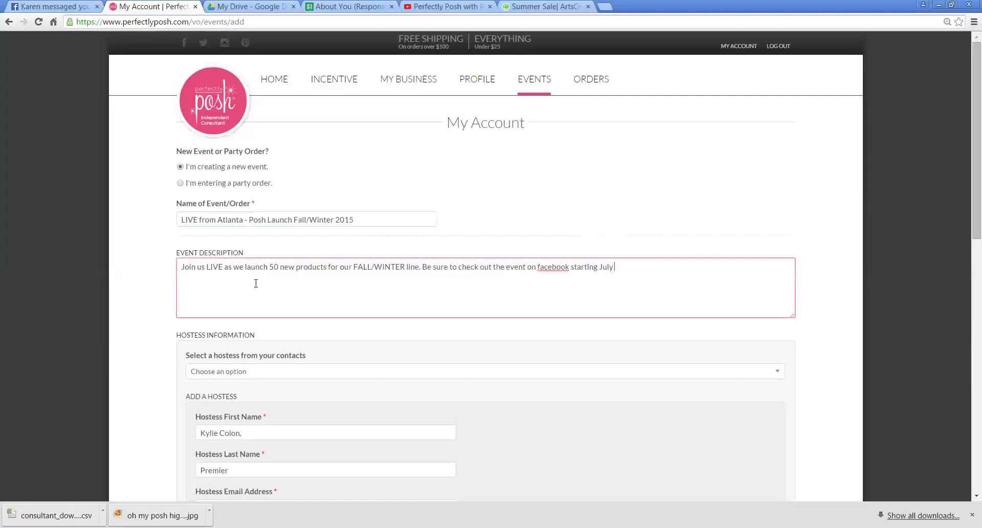
{"action": "type", "text": " 23rd."}
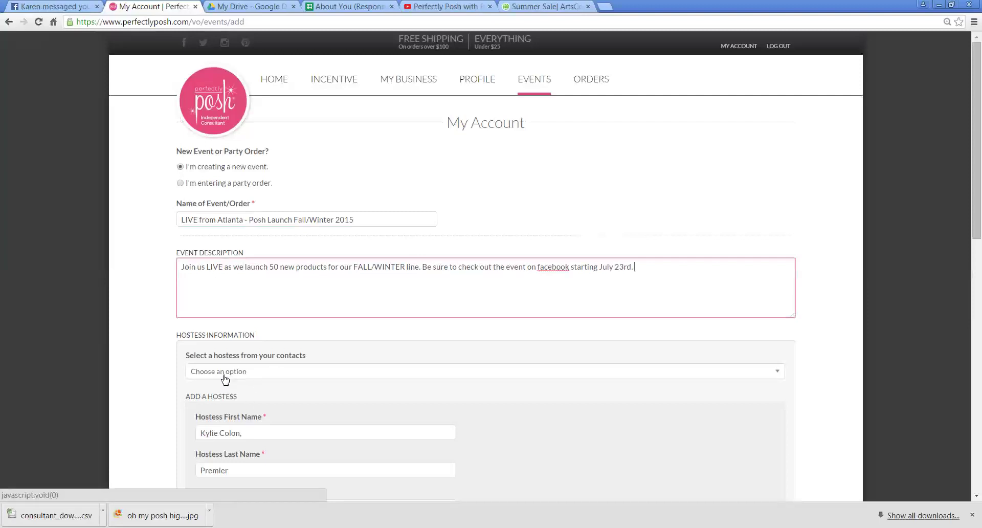
- Fill the hostess's street address and city from the saved autofill suggestion
{"action": "left_click", "coordinate": [225, 379]}
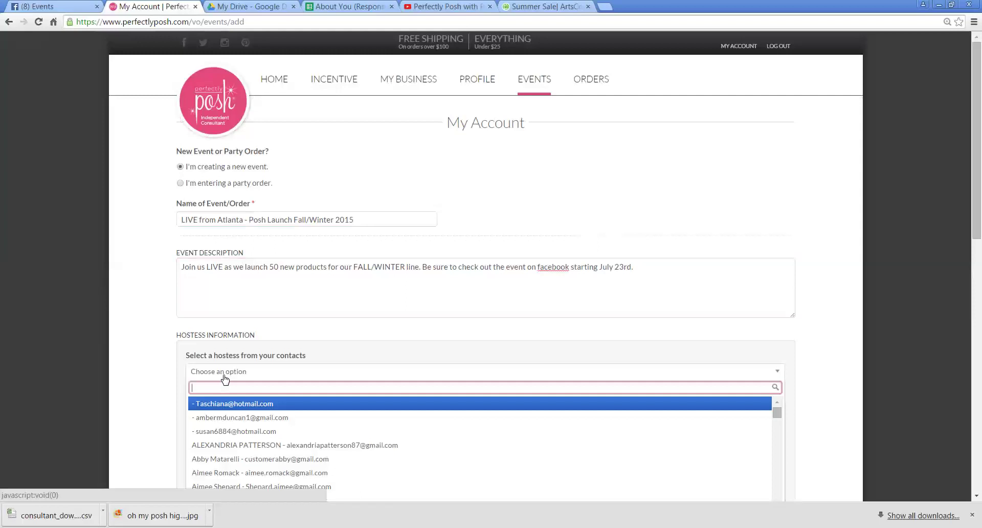
{"action": "left_click", "coordinate": [225, 380]}
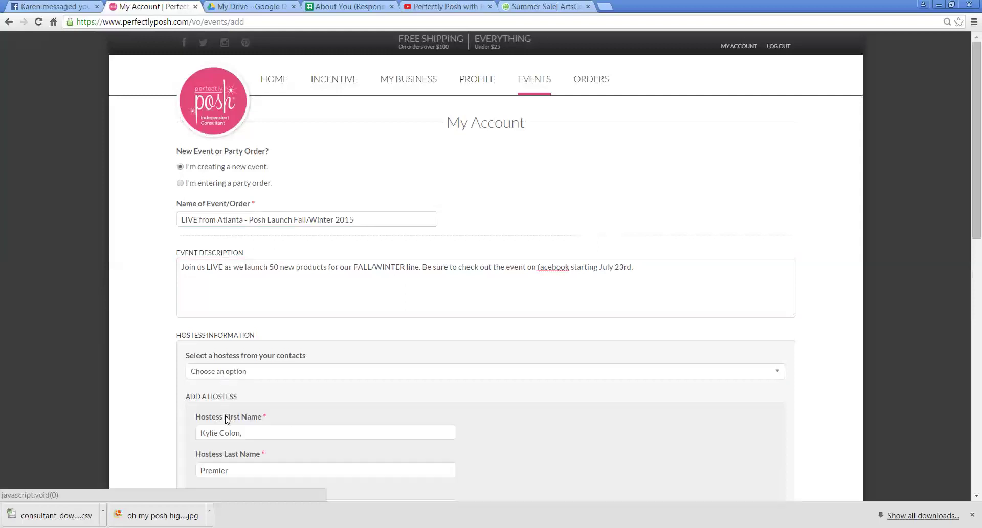
{"action": "scroll", "coordinate": [260, 429], "scroll_direction": "down", "scroll_amount": 2}
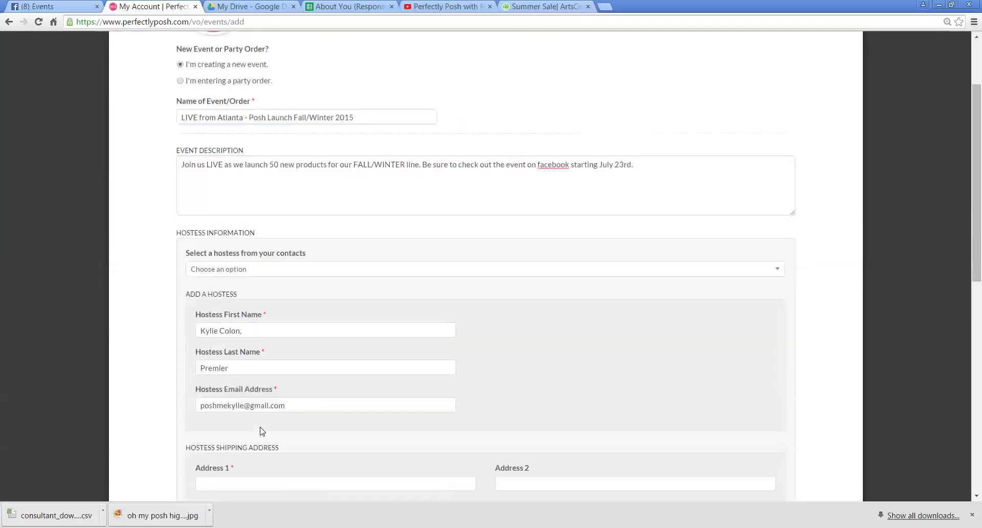
{"action": "scroll", "coordinate": [268, 414], "scroll_direction": "down", "scroll_amount": 2}
{"action": "scroll", "coordinate": [269, 413], "scroll_direction": "down", "scroll_amount": 1}
{"action": "left_click", "coordinate": [264, 331]}
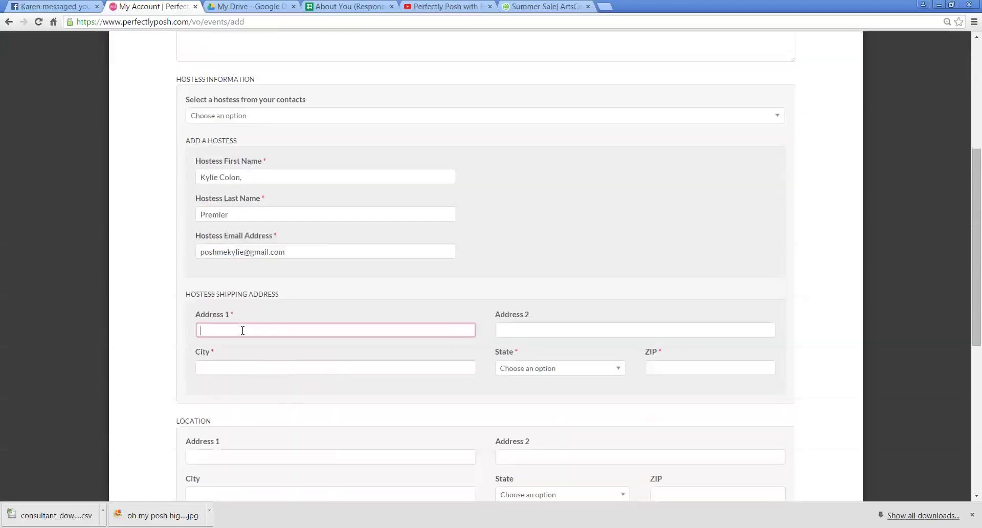
{"action": "type", "text": "14701"}
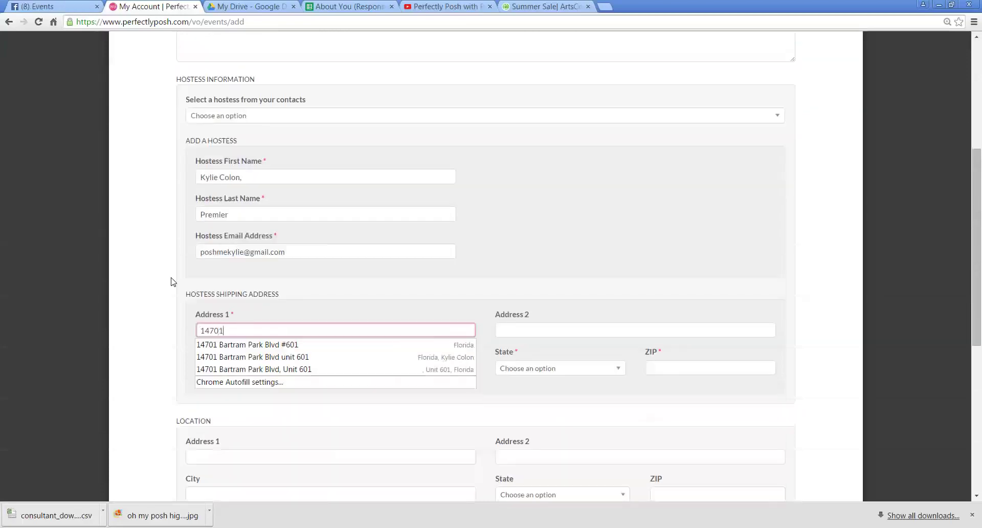
{"action": "key", "text": "Down"}
{"action": "key", "text": "Tab"}
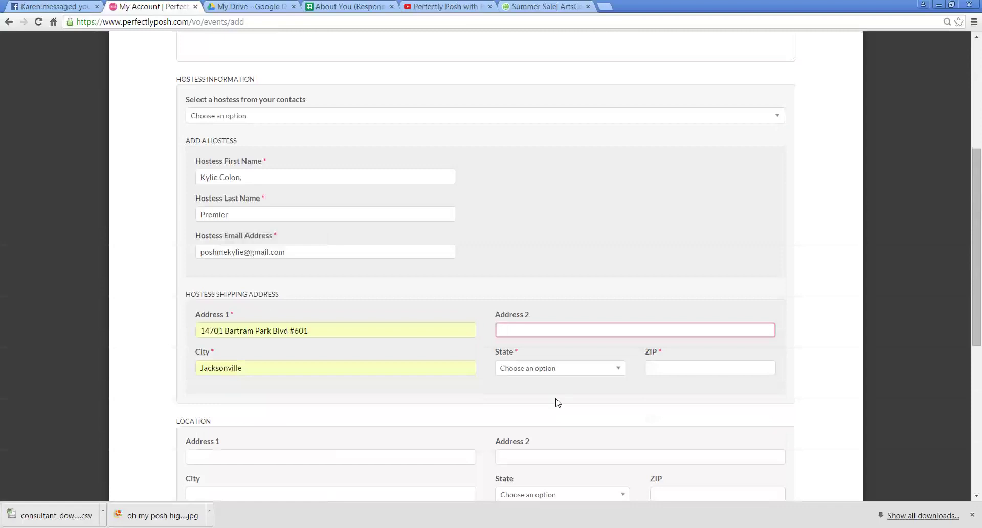
- Set the hostess's state to Florida and autofill her ZIP code
{"action": "left_click", "coordinate": [573, 373]}
{"action": "scroll", "coordinate": [555, 445], "scroll_direction": "down", "scroll_amount": 2}
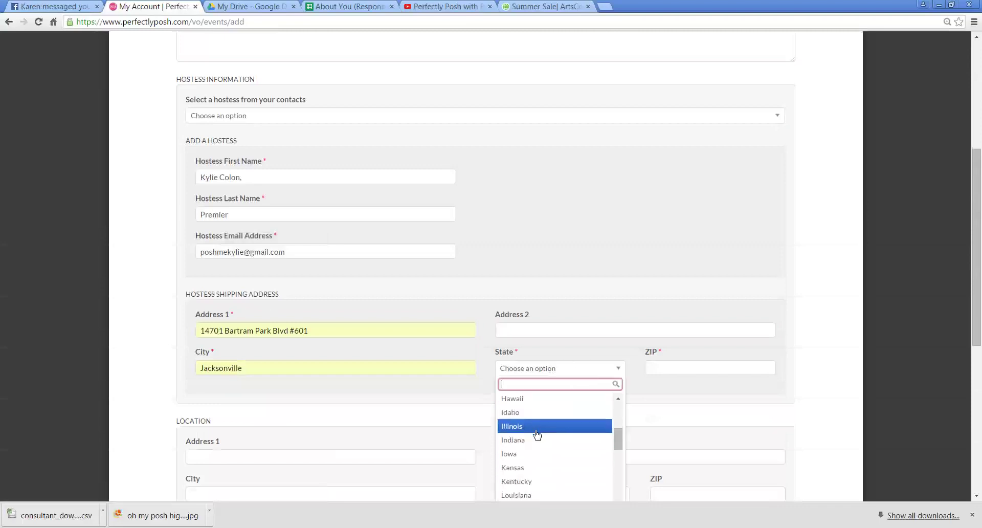
{"action": "scroll", "coordinate": [530, 470], "scroll_direction": "down", "scroll_amount": 1}
{"action": "scroll", "coordinate": [530, 460], "scroll_direction": "up", "scroll_amount": 2}
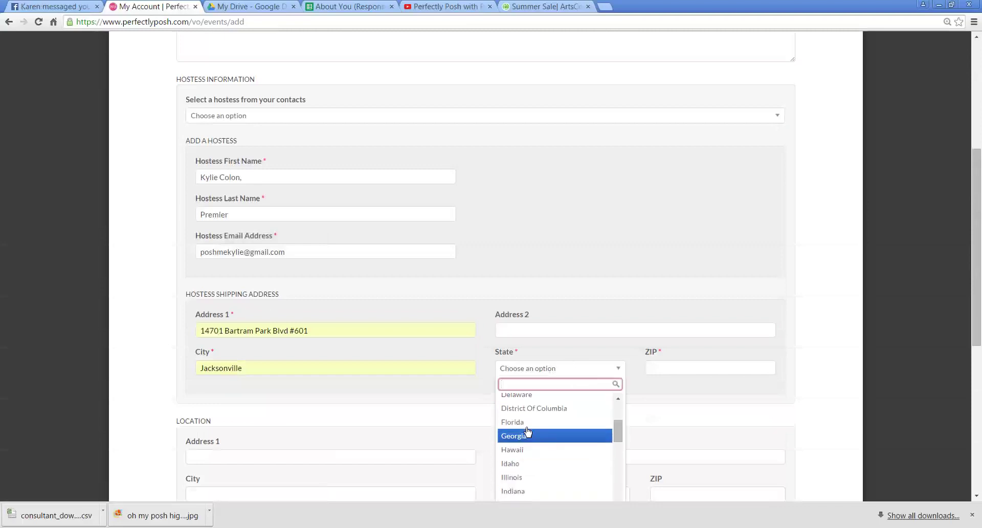
{"action": "left_click", "coordinate": [535, 428]}
{"action": "left_click", "coordinate": [673, 368]}
{"action": "type", "text": "3"}
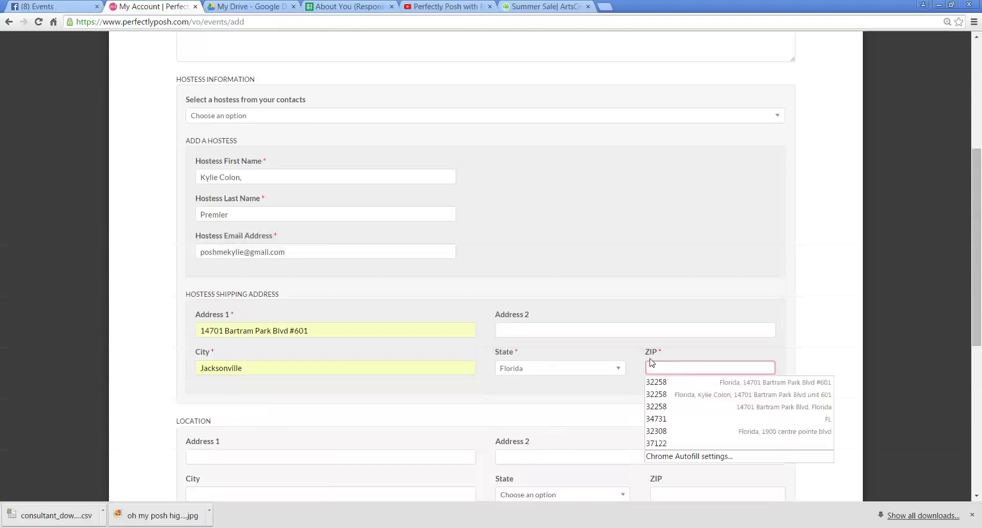
{"action": "type", "text": "2258"}
{"action": "key", "text": "Tab"}
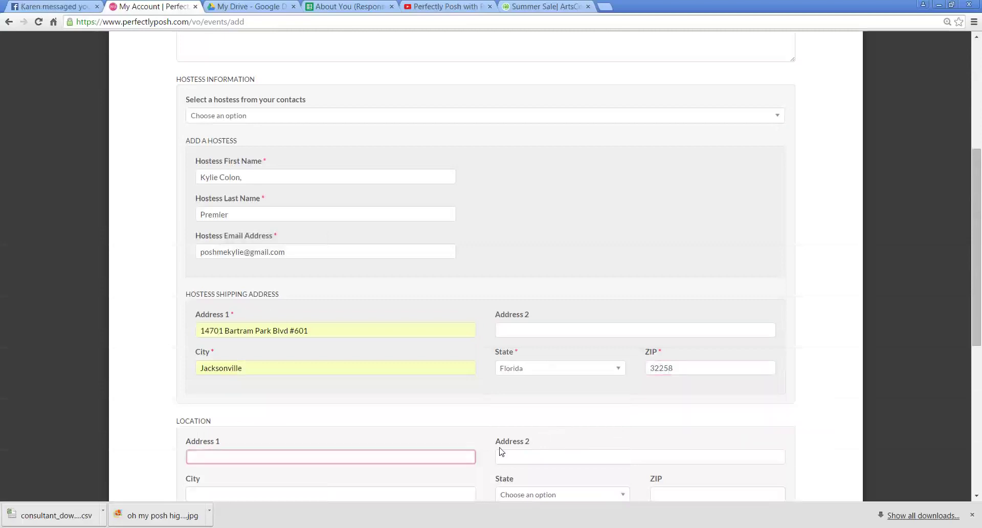
{"action": "scroll", "coordinate": [404, 381], "scroll_direction": "down", "scroll_amount": 2}
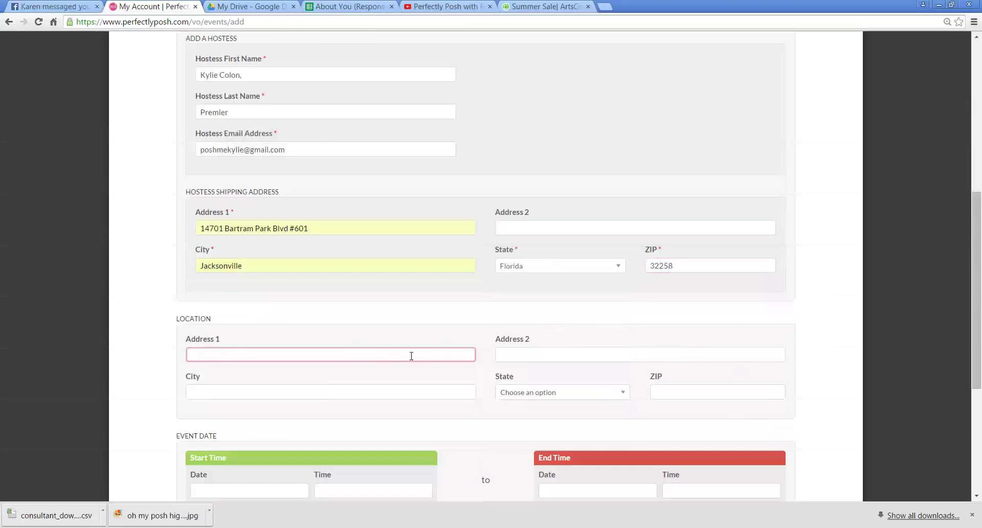
- Set the event start to 07/23/2015 at 7:00PM
{"action": "scroll", "coordinate": [397, 385], "scroll_direction": "down", "scroll_amount": 2}
{"action": "left_click", "coordinate": [215, 390]}
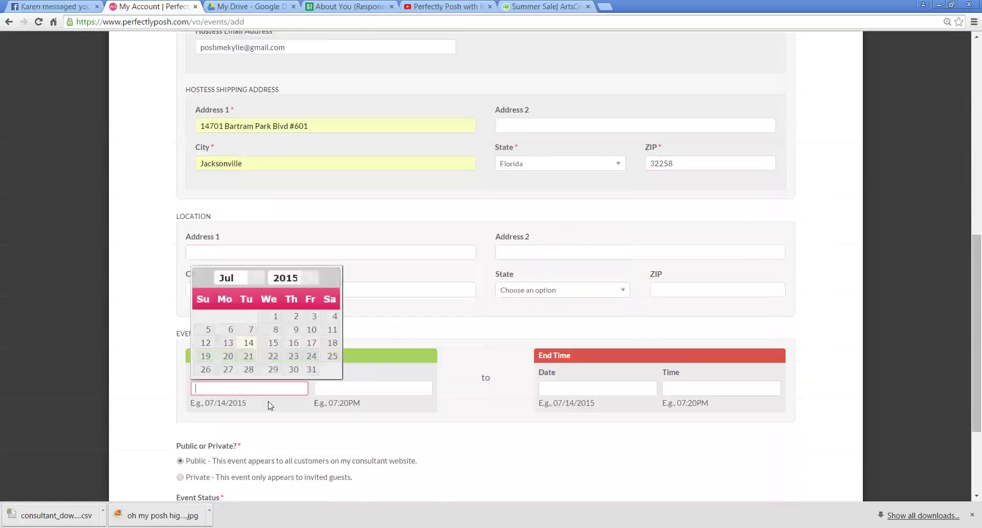
{"action": "left_click", "coordinate": [295, 356]}
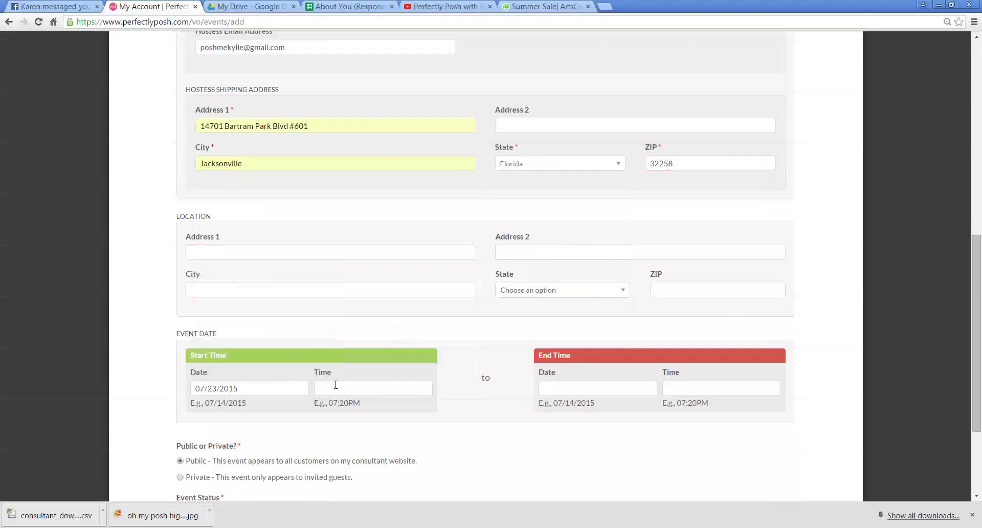
{"action": "left_click", "coordinate": [367, 387]}
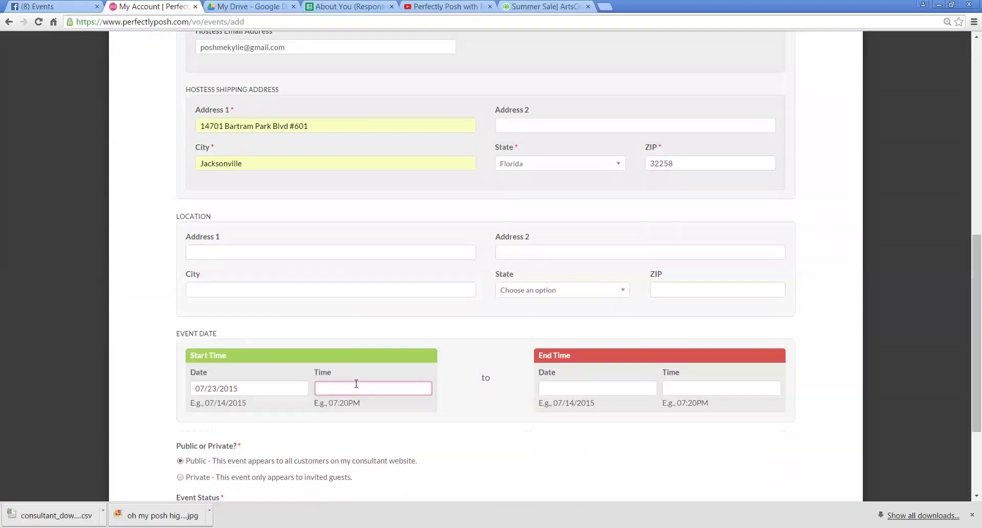
{"action": "type", "text": "7"}
{"action": "key", "text": "Down"}
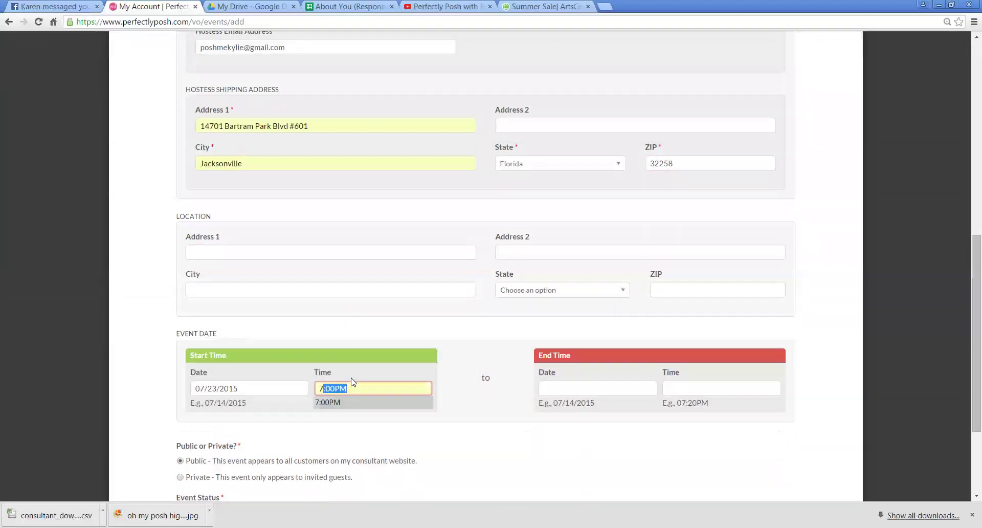
{"action": "key", "text": "Tab"}
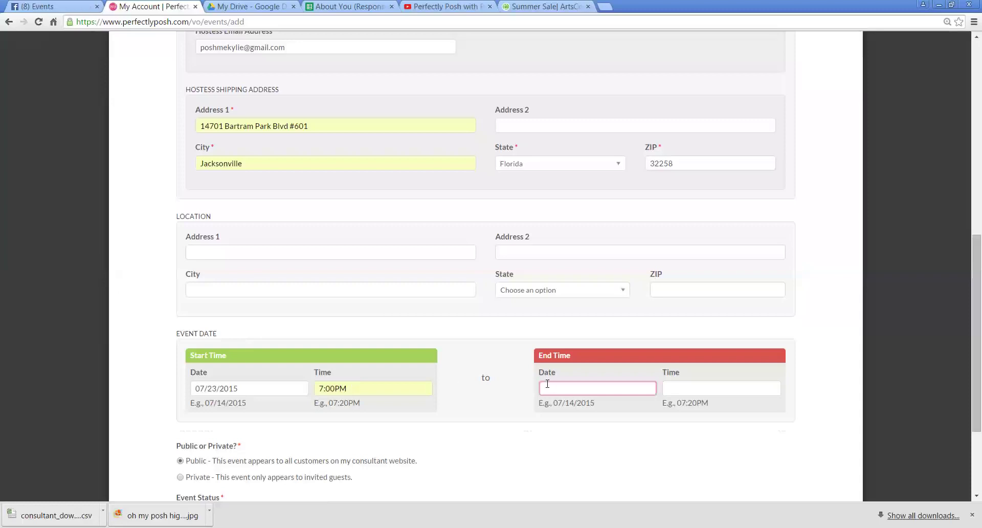
- Enter 07/30/2015 as the event end date
{"action": "type", "text": "7"}
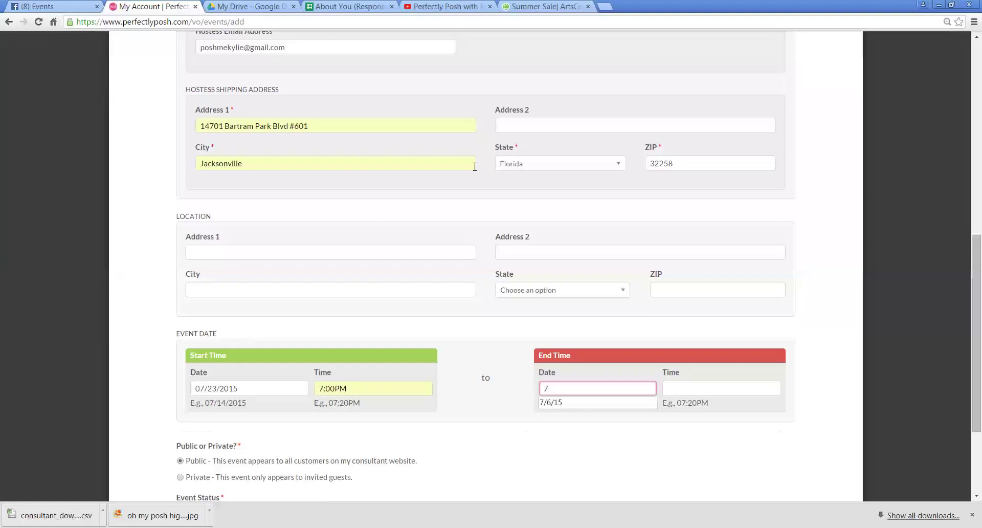
{"action": "key", "text": "BackSpace"}
{"action": "type", "text": "0"}
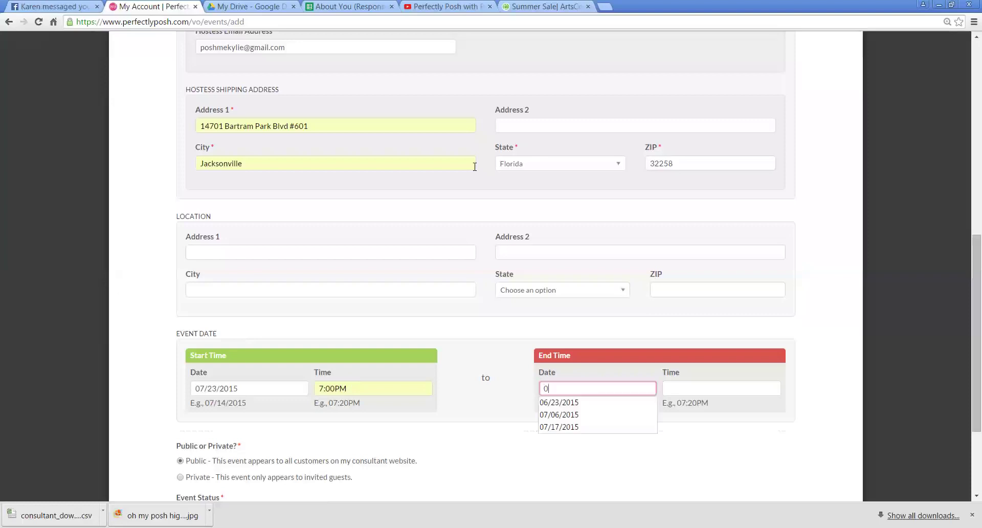
{"action": "type", "text": "7/"}
{"action": "key", "text": "Down"}
{"action": "key", "text": "Down"}
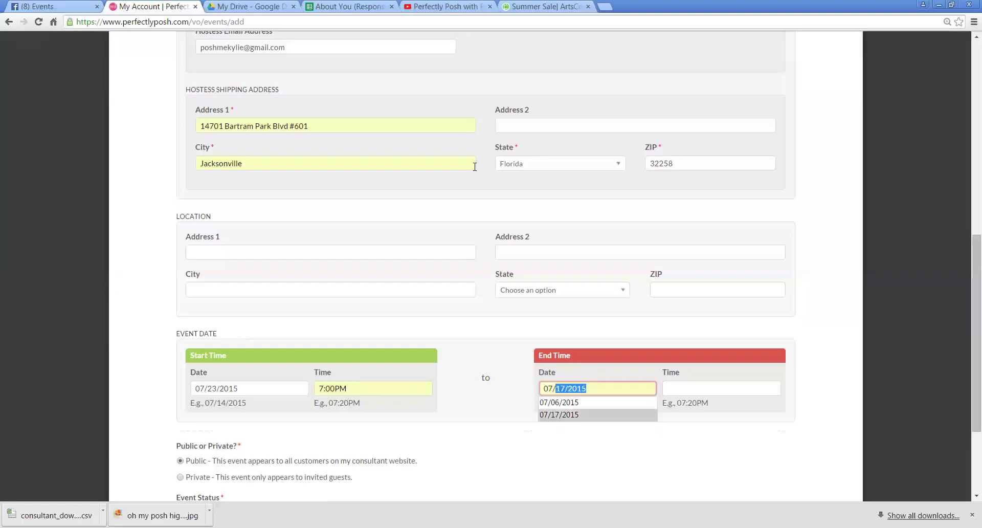
{"action": "type", "text": "/"}
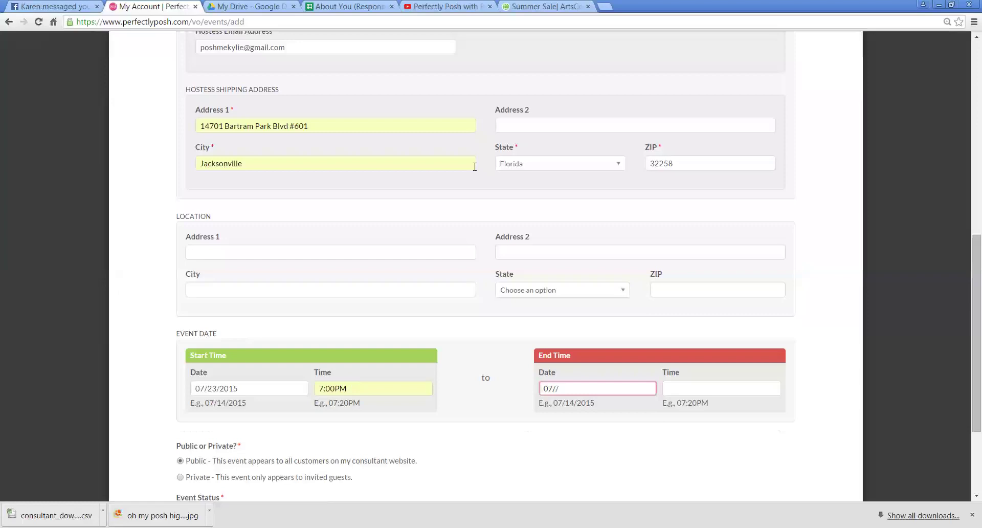
{"action": "key", "text": "BackSpace"}
{"action": "key", "text": "Down"}
{"action": "key", "text": "Down"}
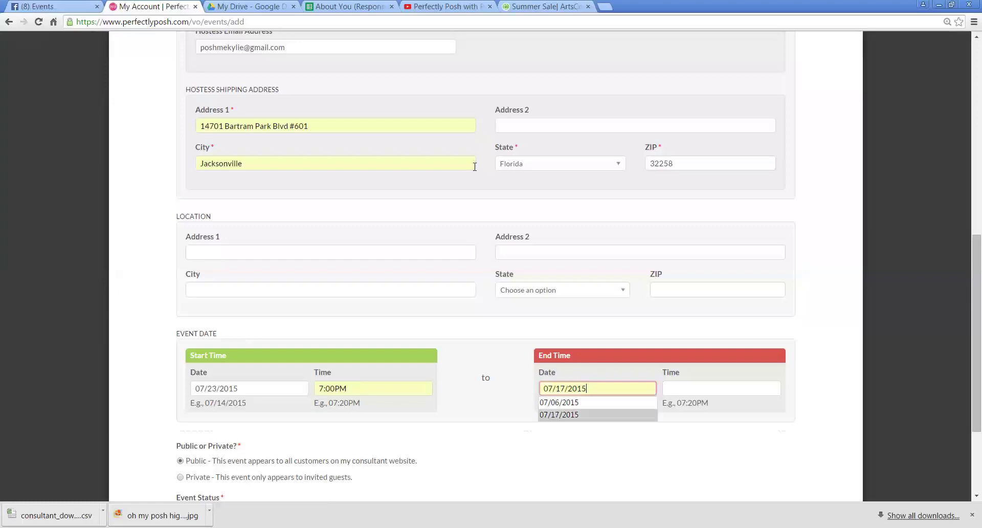
{"action": "type", "text": "17/20"}
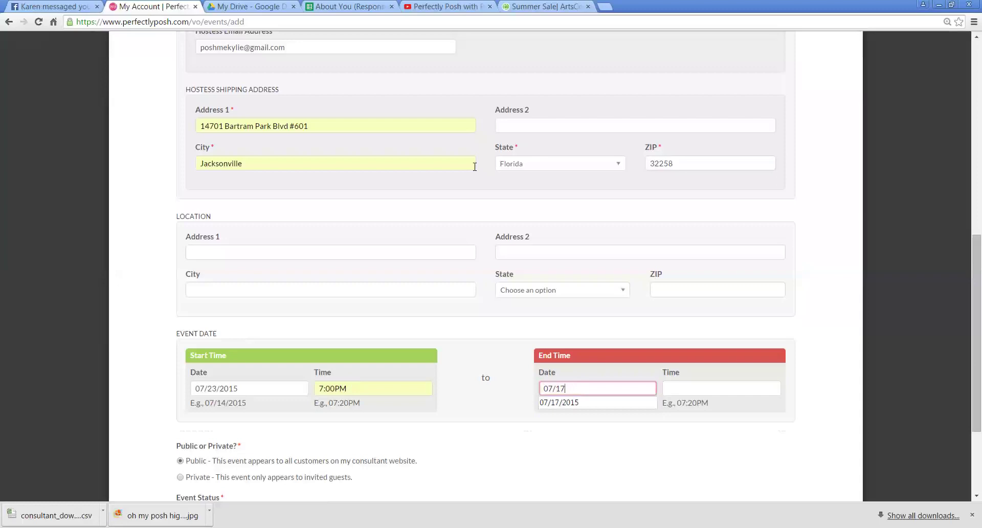
{"action": "key", "text": "Down"}
{"action": "key", "text": "Down"}
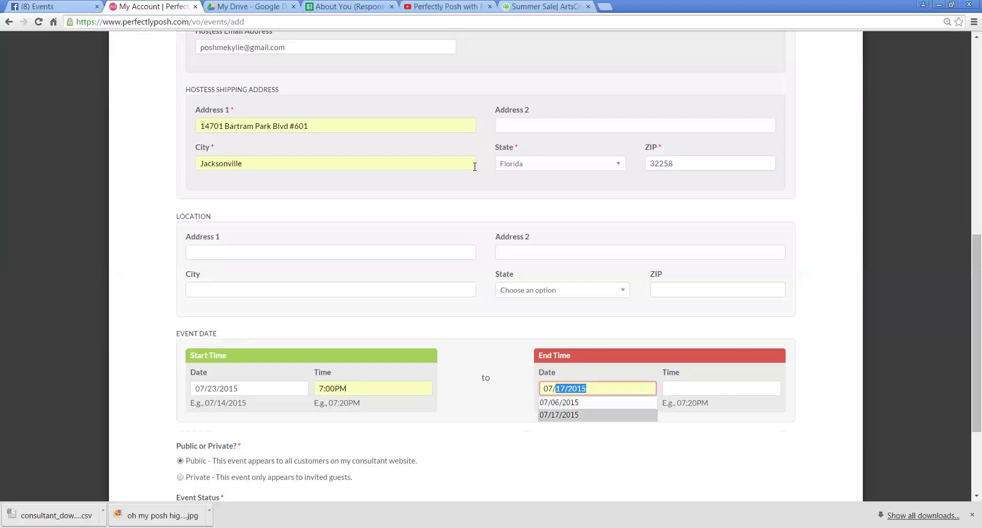
{"action": "type", "text": "30"}
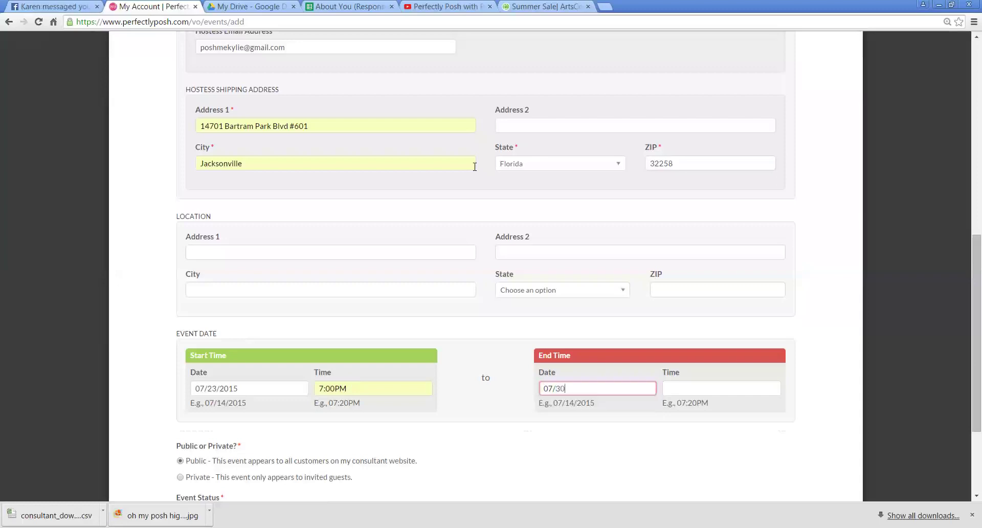
{"action": "type", "text": "/2015"}
- Set the end time to 7:00pm and save the event
{"action": "left_click", "coordinate": [687, 389]}
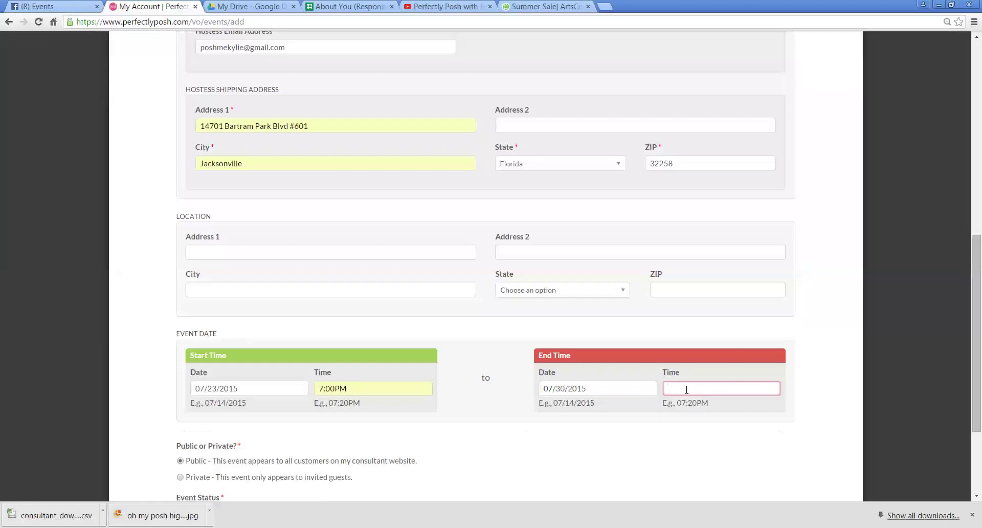
{"action": "type", "text": "7"}
{"action": "left_click", "coordinate": [686, 400]}
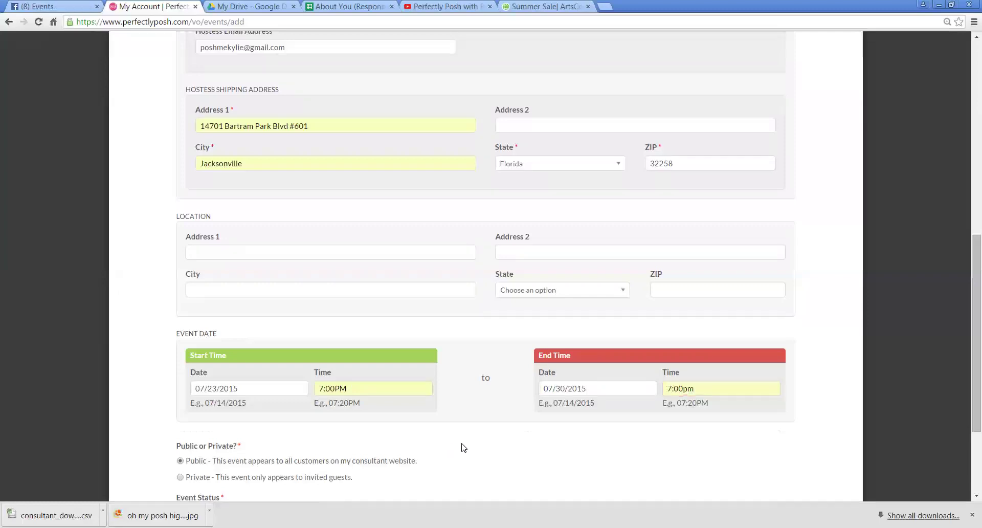
{"action": "scroll", "coordinate": [492, 460], "scroll_direction": "down", "scroll_amount": 2}
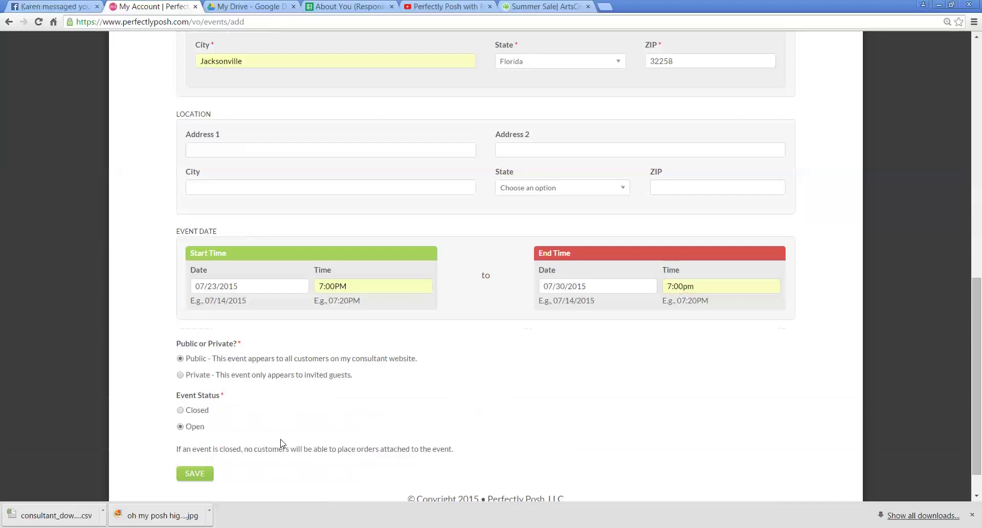
{"action": "left_click", "coordinate": [202, 475]}
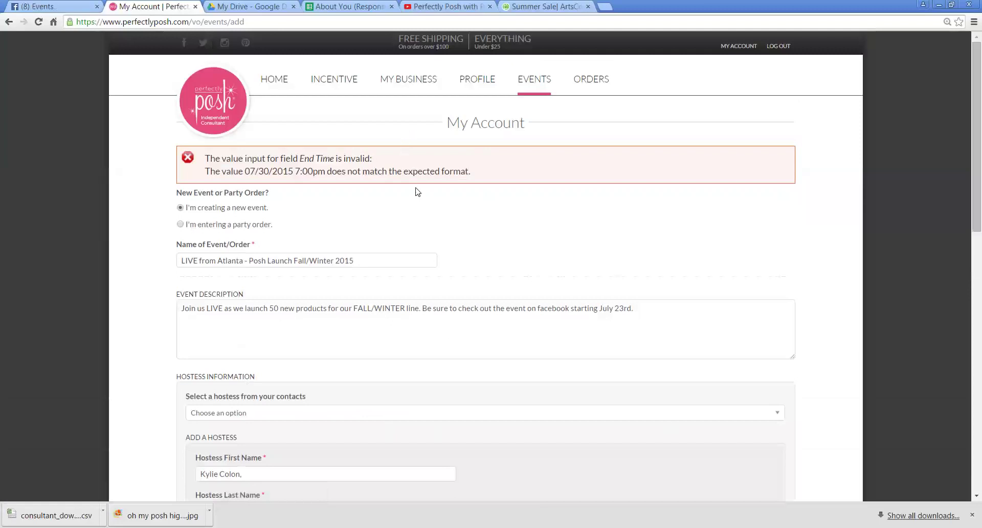
- Replace the end time with the 07:00PM suggestion and save the event again
{"action": "scroll", "coordinate": [418, 194], "scroll_direction": "down", "scroll_amount": 9}
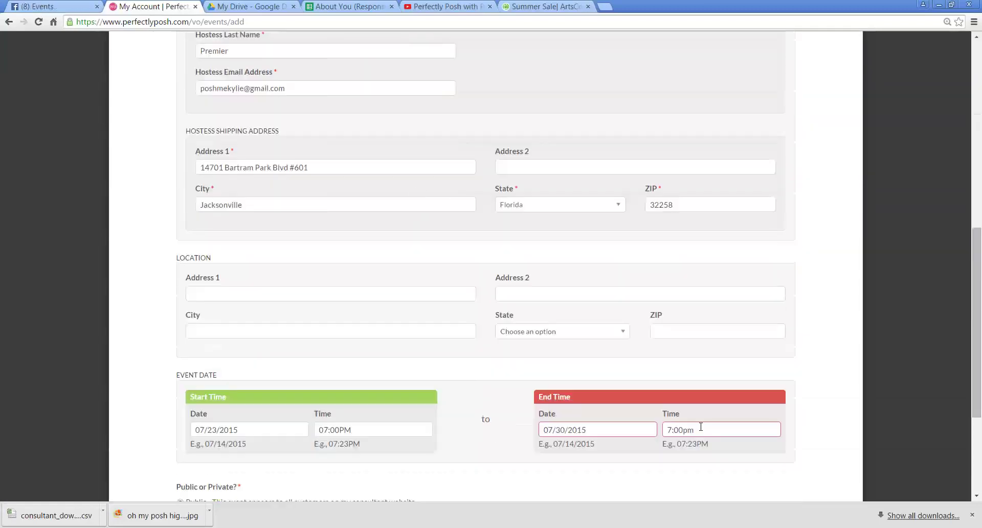
{"action": "triple_click", "coordinate": [701, 427]}
{"action": "type", "text": "07"}
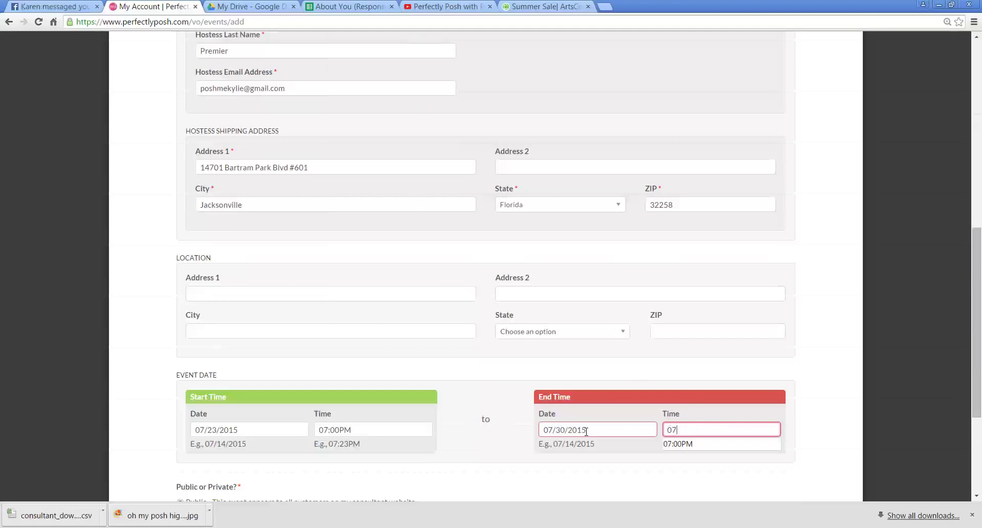
{"action": "left_click", "coordinate": [681, 444]}
{"action": "scroll", "coordinate": [605, 487], "scroll_direction": "down", "scroll_amount": 4}
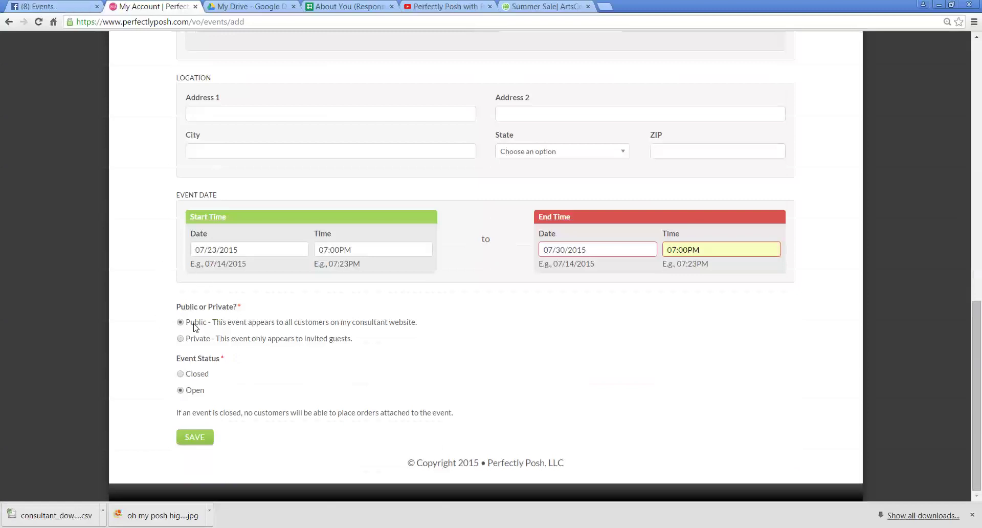
{"action": "left_click", "coordinate": [192, 438]}
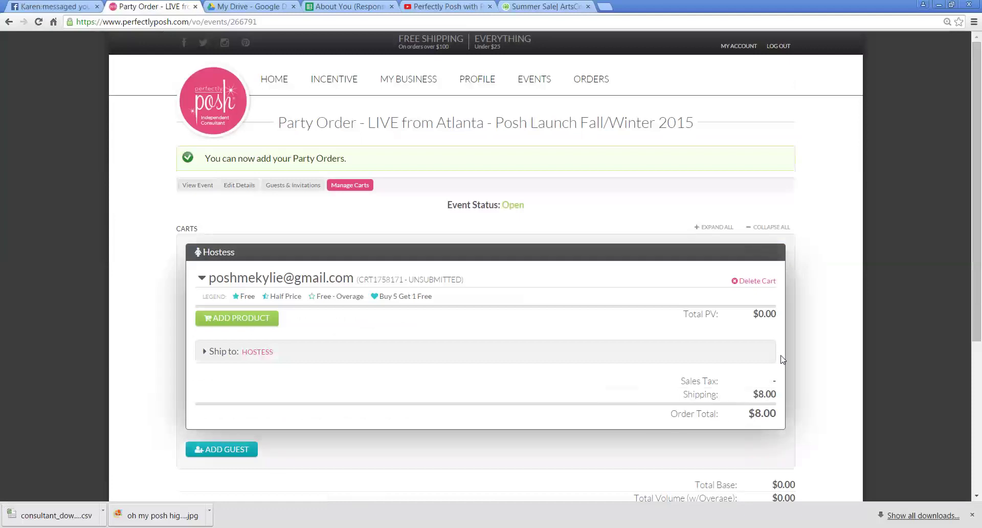
- Scroll down to the $8.00 party order total and back up to the empty hostess cart
{"action": "scroll", "coordinate": [781, 359], "scroll_direction": "down", "scroll_amount": 4}
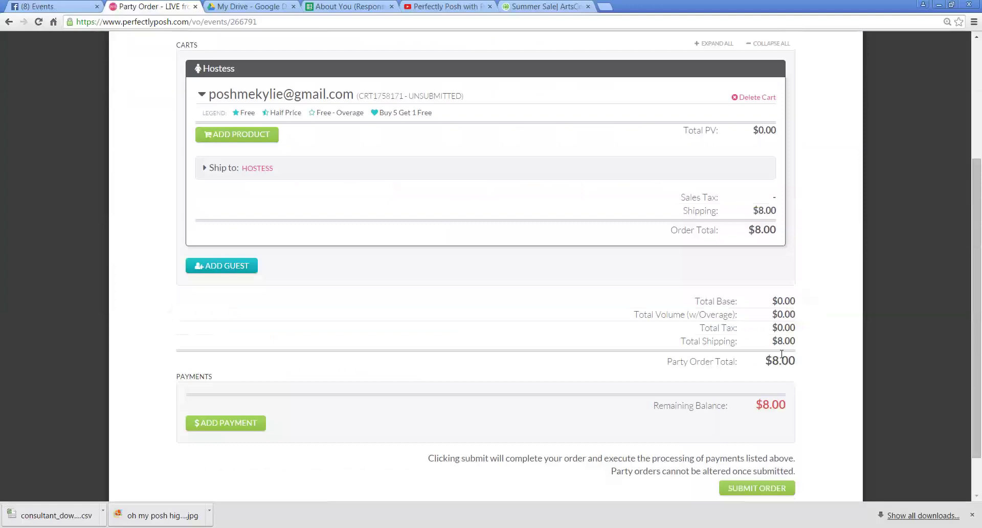
{"action": "scroll", "coordinate": [782, 354], "scroll_direction": "up", "scroll_amount": 4}
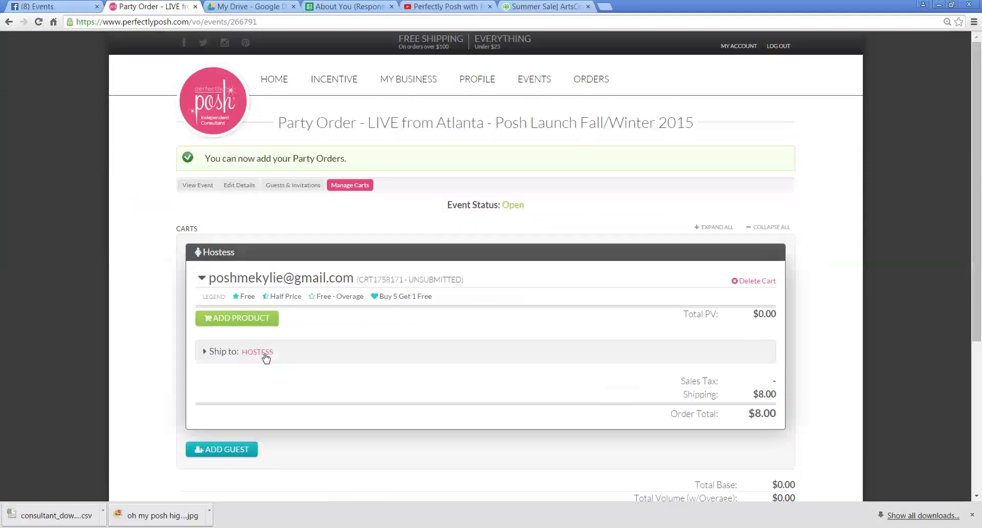
- Open the launch event's View Event page and select its URL in the address bar
{"action": "left_click", "coordinate": [205, 188]}
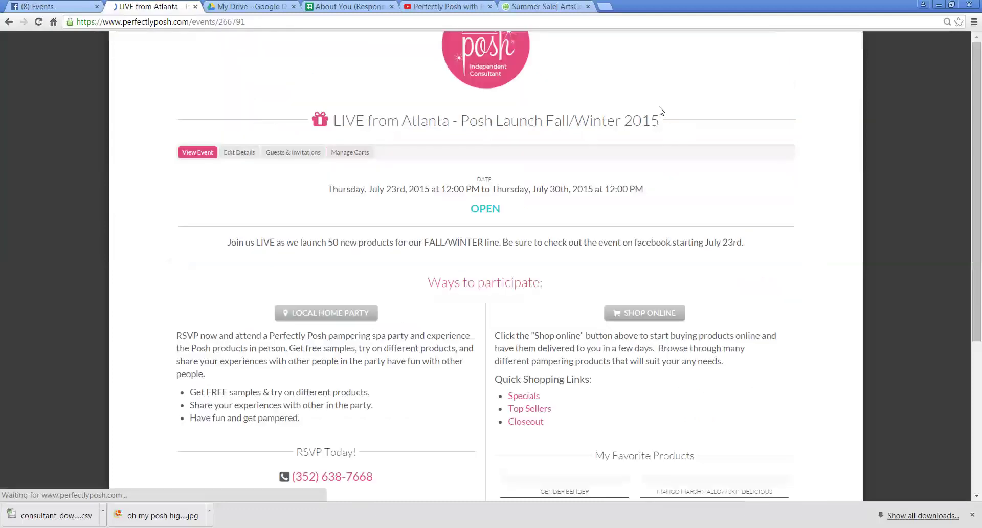
{"action": "left_click_drag", "start_coordinate": [245, 21], "coordinate": [62, 23]}
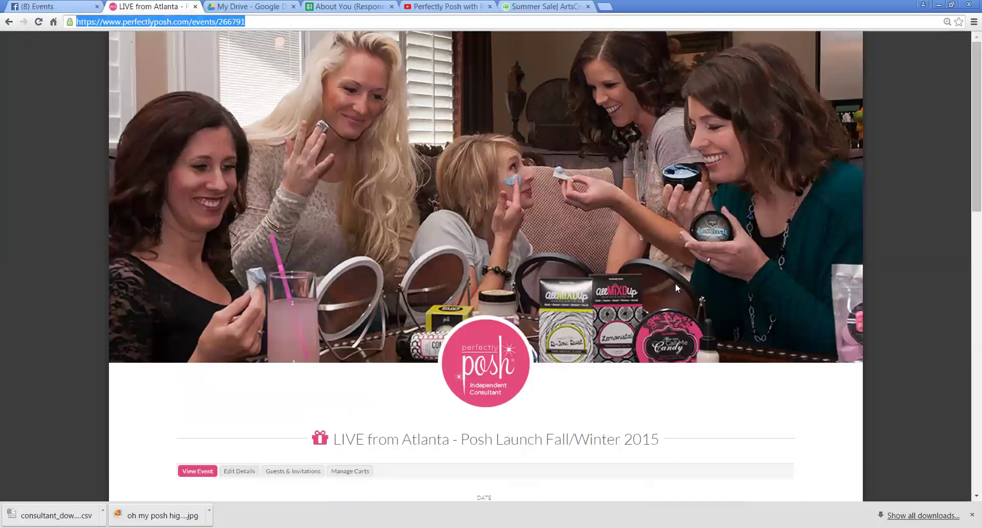
{"action": "scroll", "coordinate": [615, 285], "scroll_direction": "down", "scroll_amount": 1}
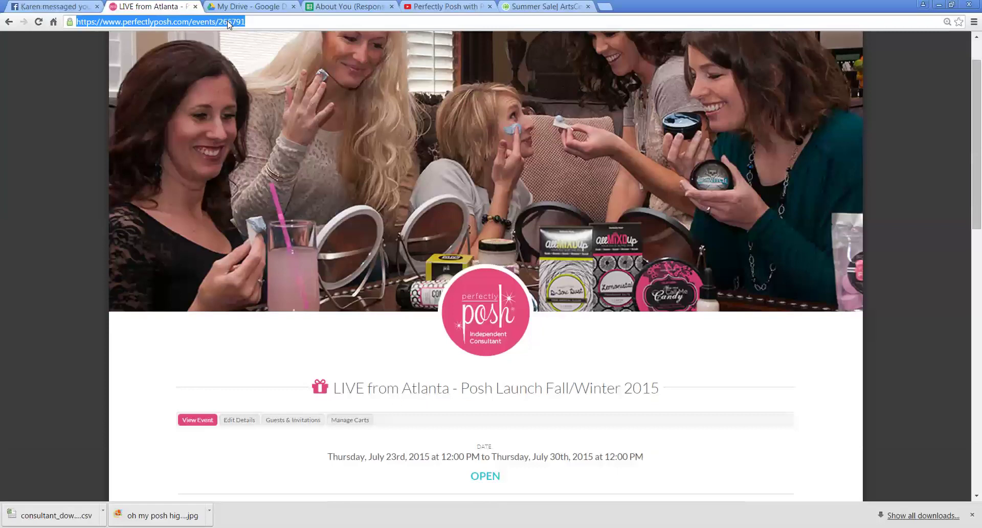
- Close both Facebook chat windows and go from the home feed to the Events list
{"action": "left_click", "coordinate": [67, 11]}
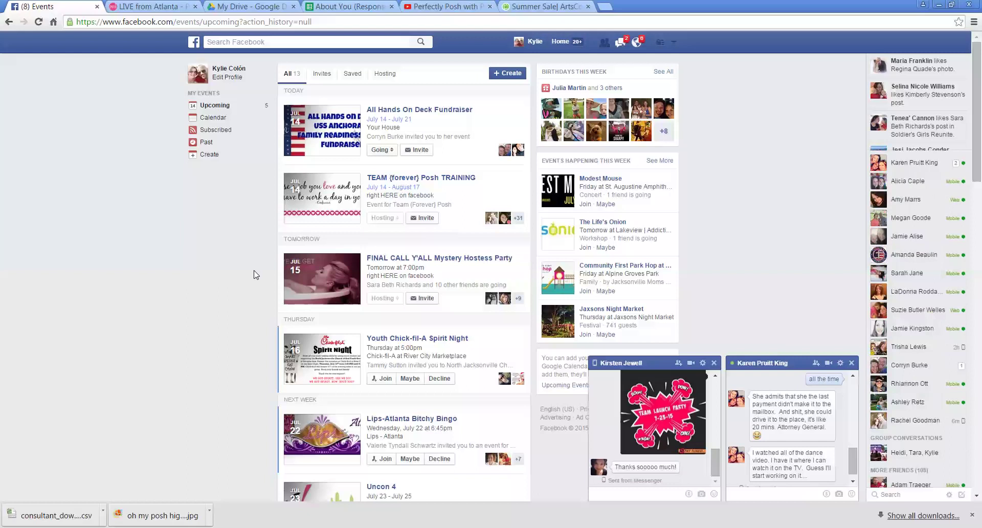
{"action": "left_click", "coordinate": [715, 364]}
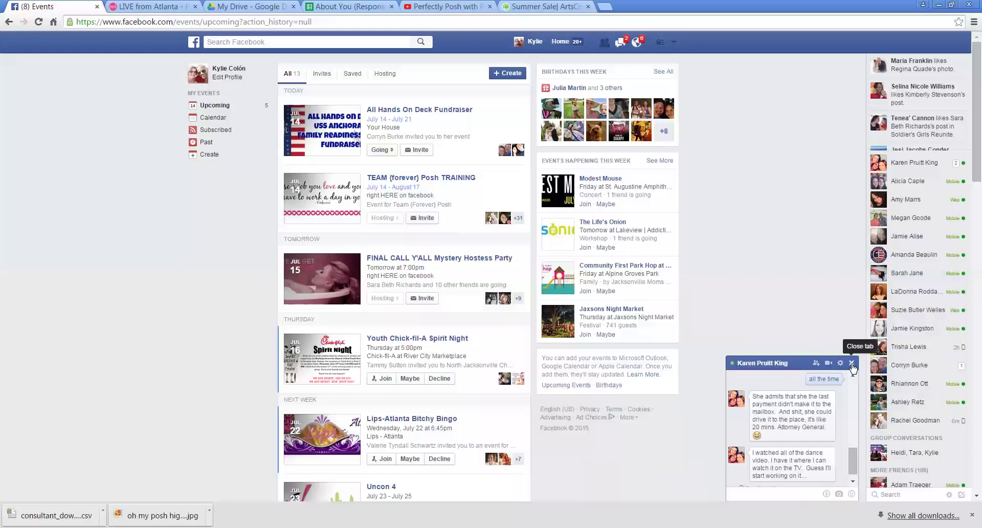
{"action": "left_click", "coordinate": [851, 363]}
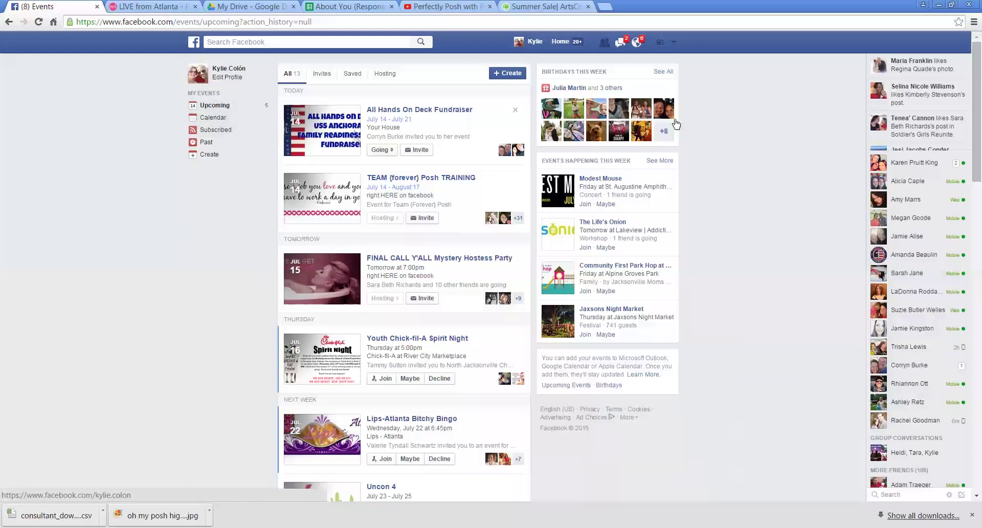
{"action": "left_click", "coordinate": [194, 43]}
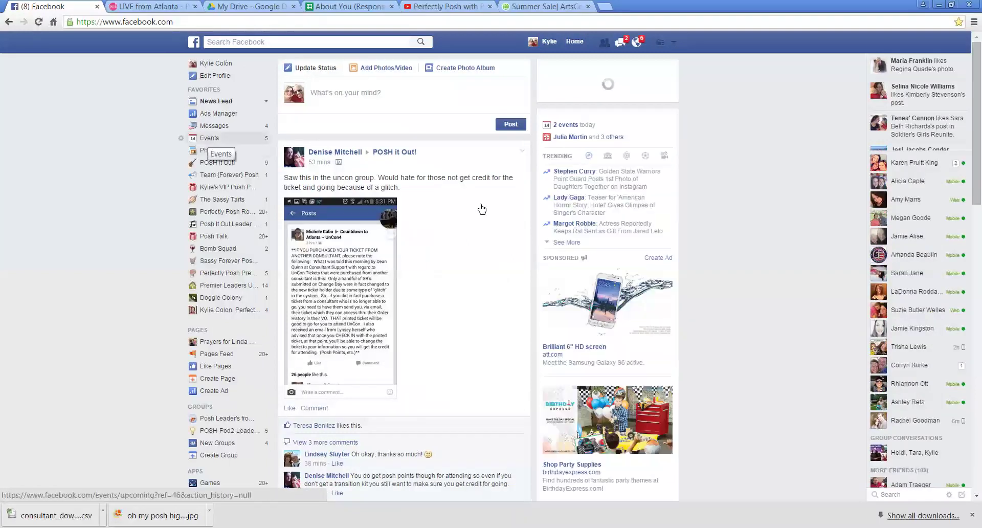
{"action": "left_click", "coordinate": [210, 138]}
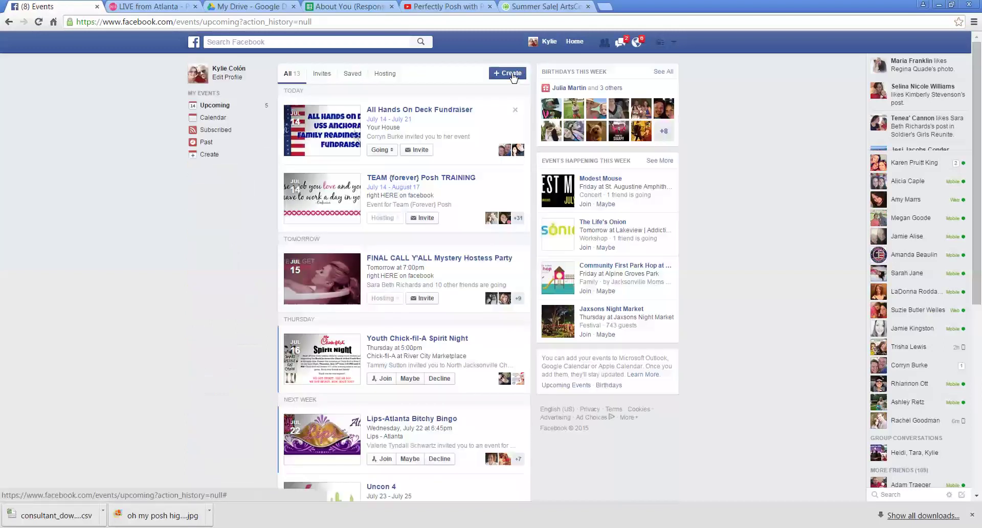
- Start a new Facebook event named 'LIVE from Atlanta - Posh Launch Fall/Winter 2015'
{"action": "left_click", "coordinate": [512, 74]}
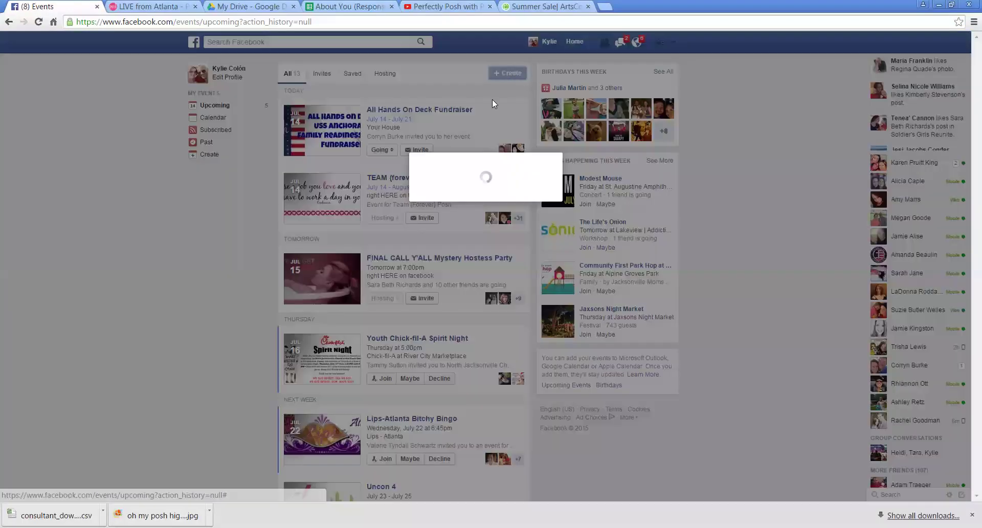
{"action": "left_click", "coordinate": [468, 153]}
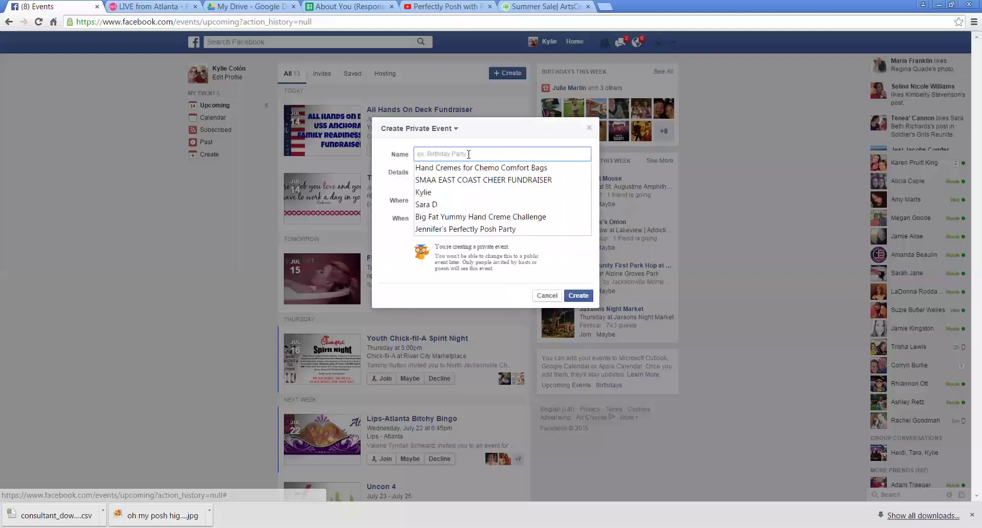
{"action": "type", "text": "LIVE"}
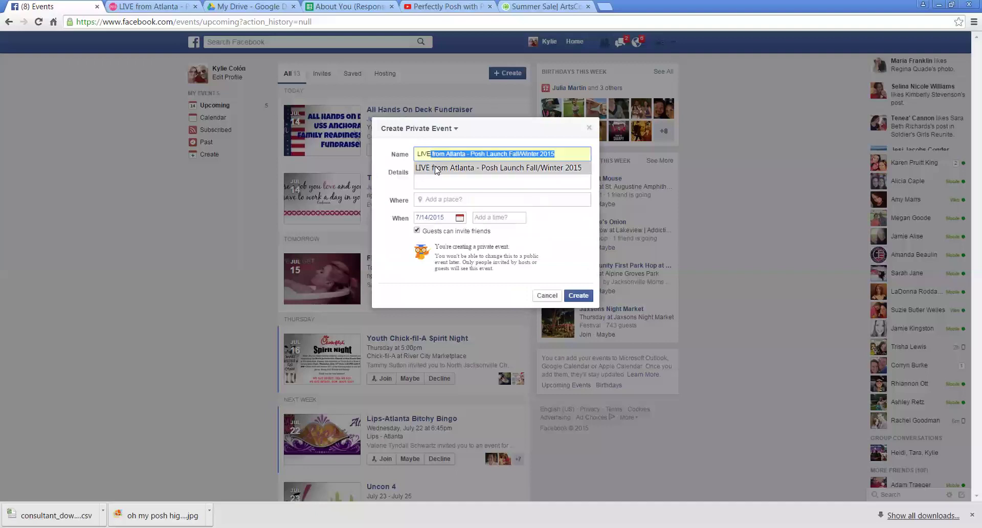
{"action": "left_click", "coordinate": [435, 168]}
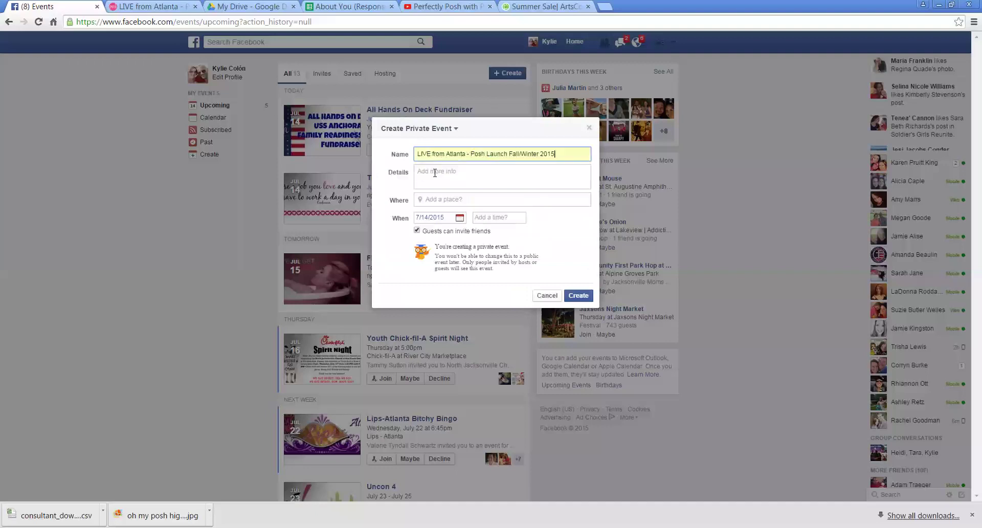
- Copy the 'Join us LIVE' description from the Posh event page into the Details field
{"action": "left_click", "coordinate": [139, 8]}
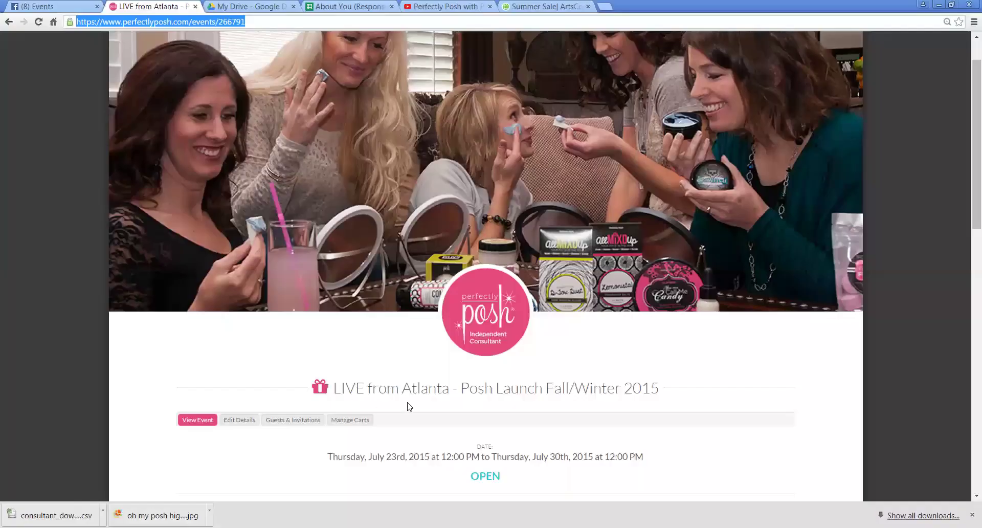
{"action": "scroll", "coordinate": [432, 404], "scroll_direction": "down", "scroll_amount": 3}
{"action": "left_click_drag", "start_coordinate": [227, 357], "coordinate": [287, 356]}
{"action": "left_click", "coordinate": [229, 357]}
{"action": "left_click_drag", "start_coordinate": [229, 357], "coordinate": [501, 357]}
{"action": "key", "text": "ctrl+c"}
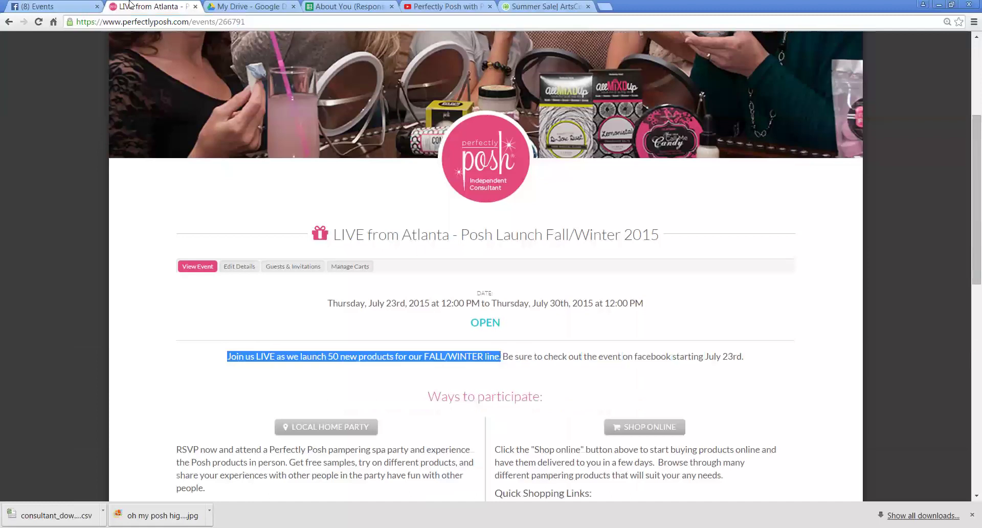
{"action": "left_click", "coordinate": [41, 7]}
{"action": "left_click", "coordinate": [454, 179]}
{"action": "key", "text": "ctrl+v"}
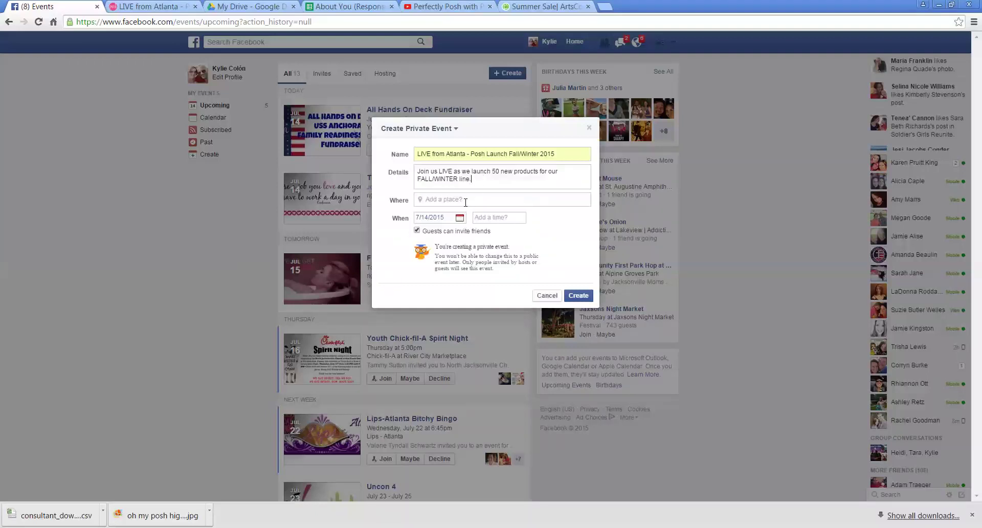
- Set the location to 'right HERE on facebook' and the start to July 23, 7:00 pm
{"action": "left_click", "coordinate": [457, 194]}
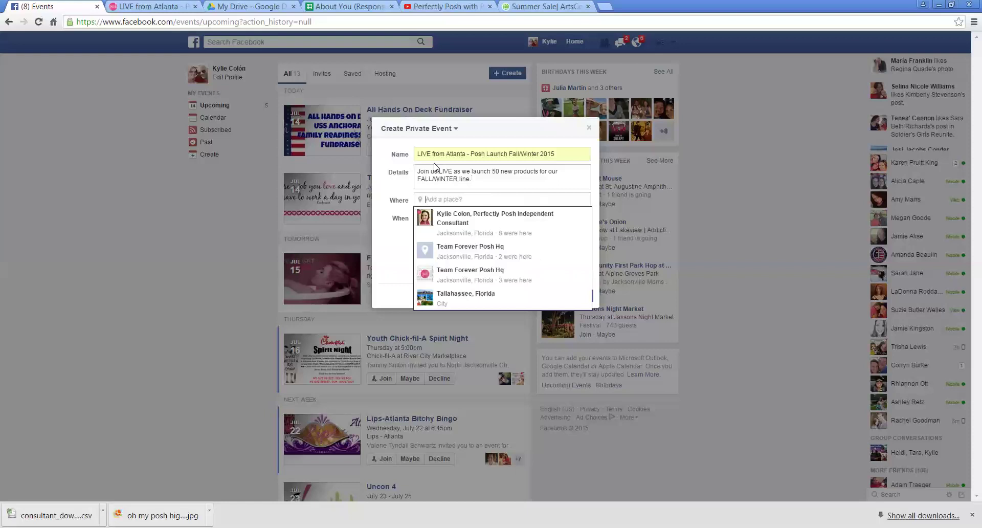
{"action": "type", "text": "righ"}
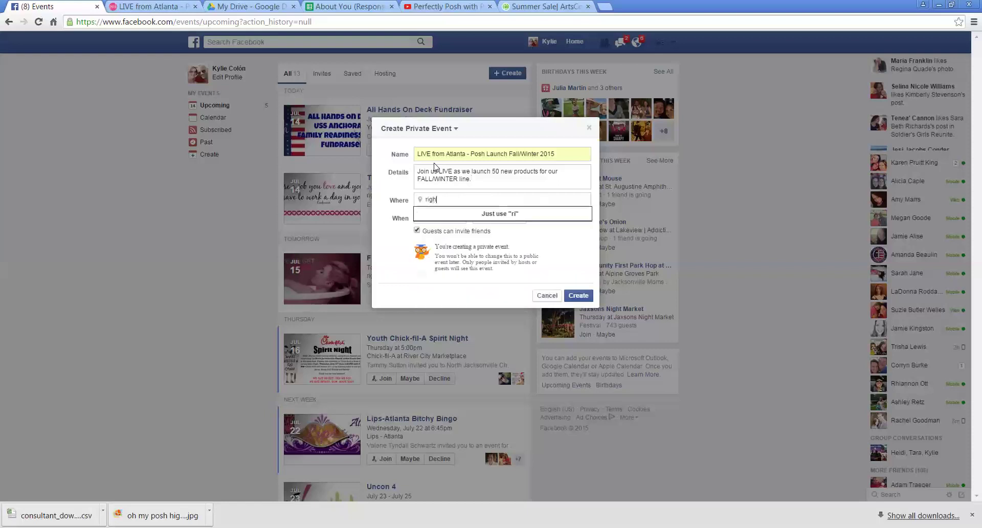
{"action": "type", "text": "t HERE on facebook"}
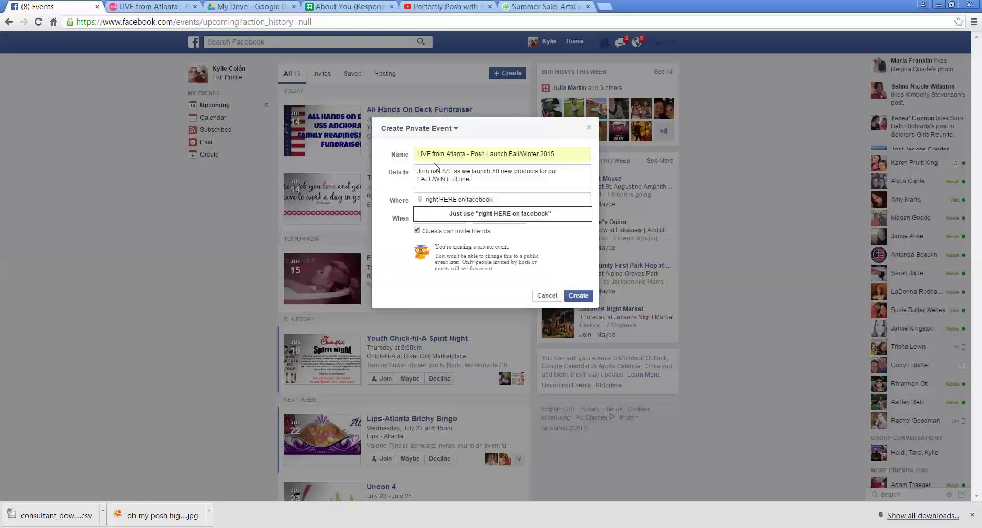
{"action": "left_click", "coordinate": [484, 214]}
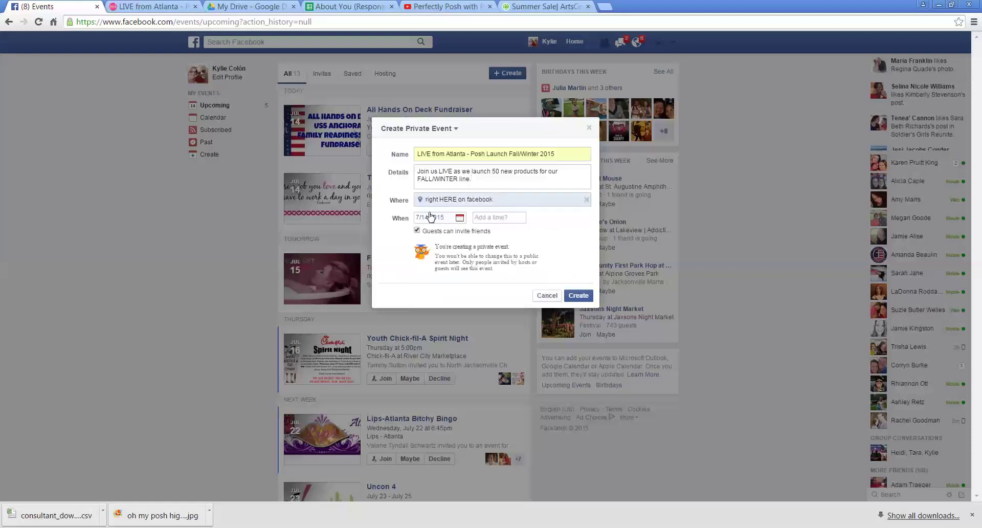
{"action": "left_click", "coordinate": [459, 219]}
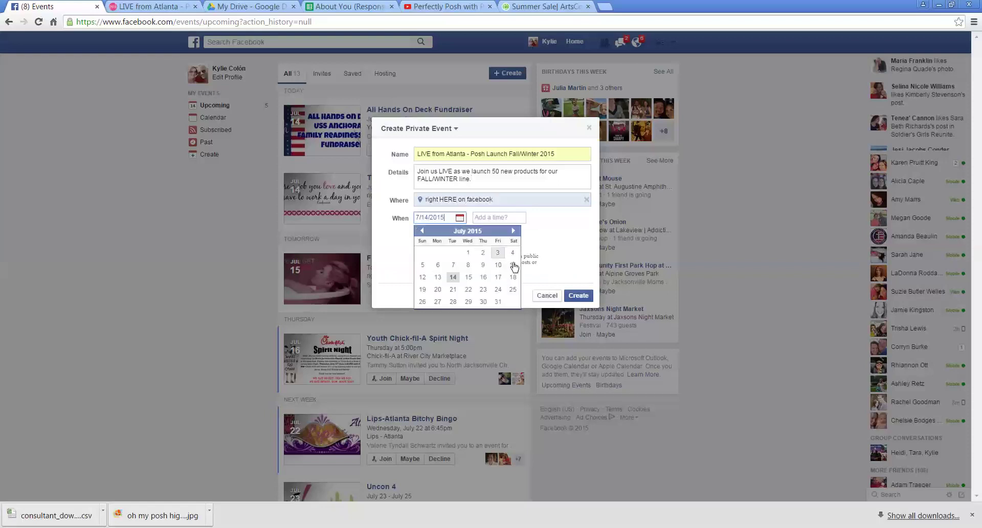
{"action": "left_click", "coordinate": [480, 293]}
{"action": "type", "text": "7"}
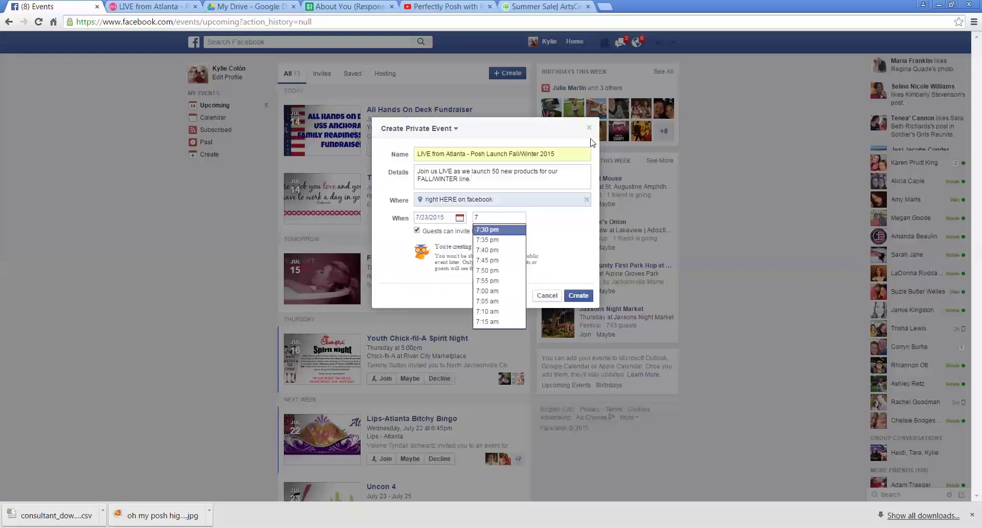
{"action": "type", "text": ":00"}
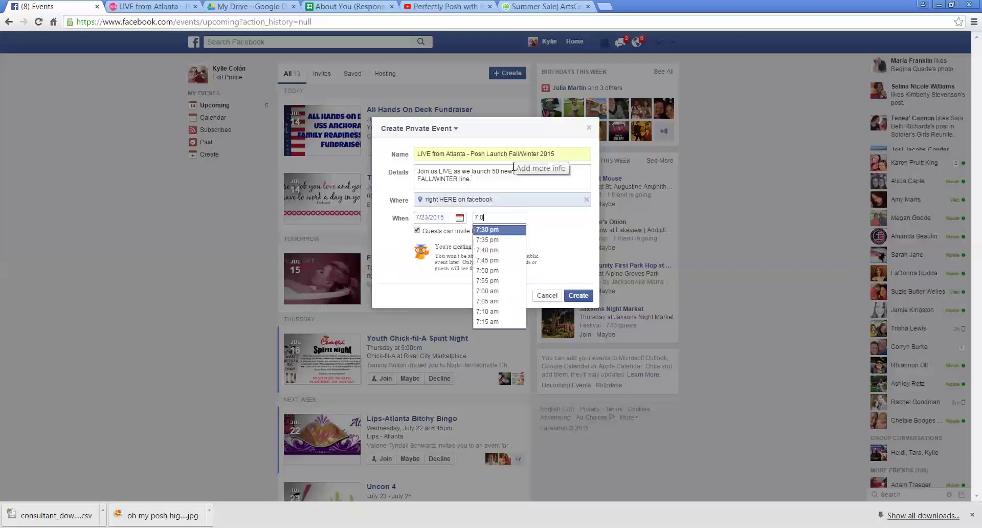
{"action": "left_click", "coordinate": [488, 239]}
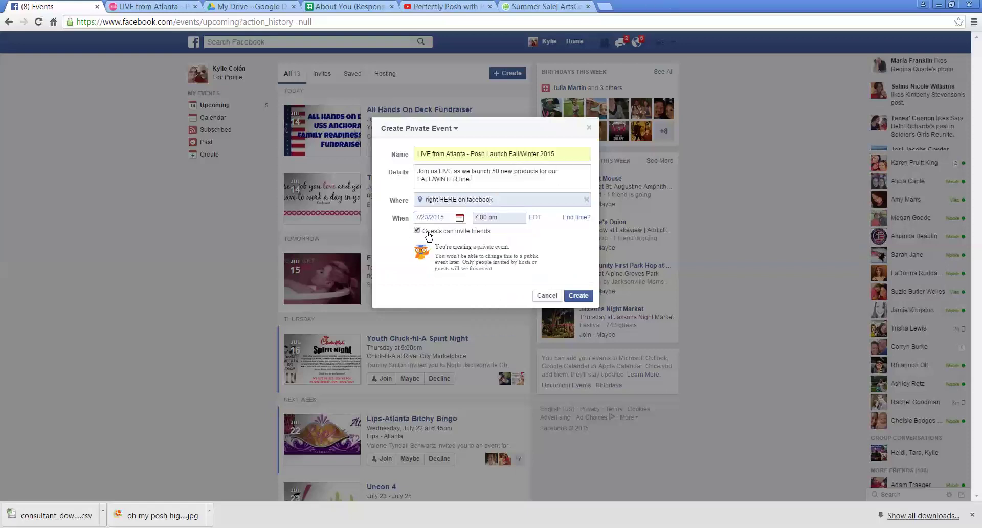
- Keep the Facebook event Private, add a July 30 end date ending 10:00 pm, and create it
{"action": "left_click", "coordinate": [444, 130]}
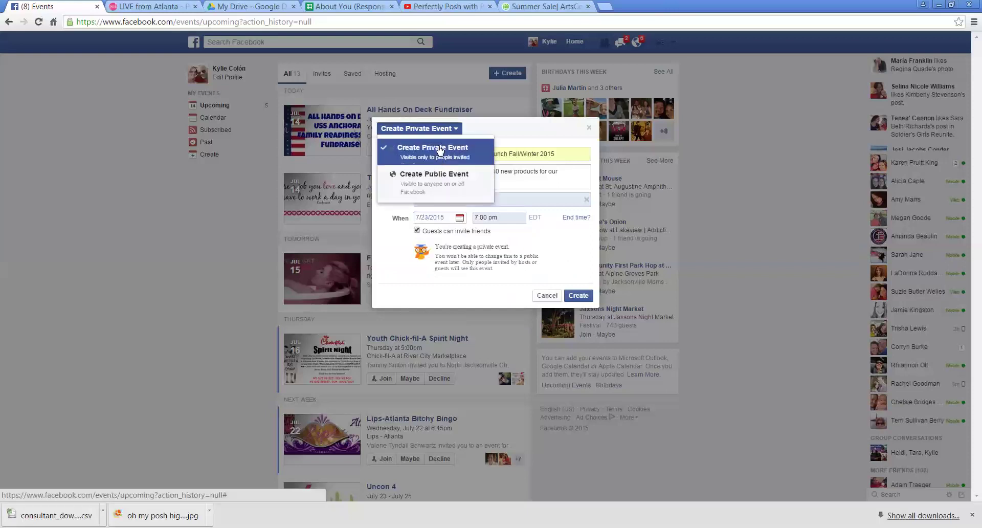
{"action": "left_click", "coordinate": [439, 152]}
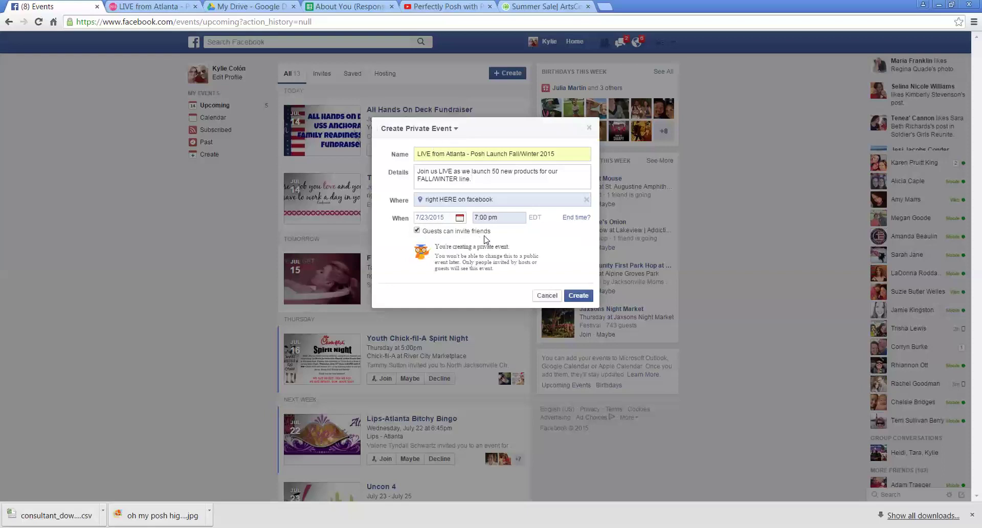
{"action": "left_click", "coordinate": [576, 219]}
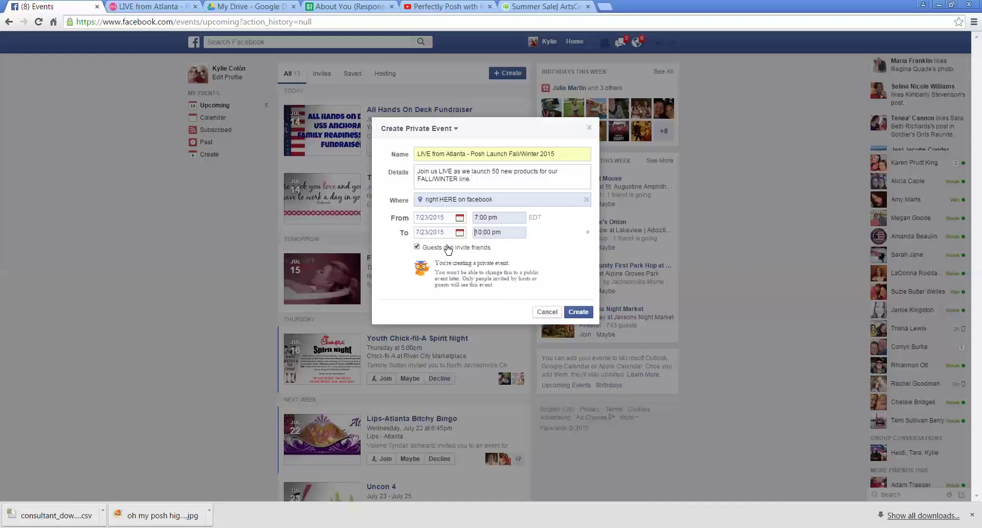
{"action": "left_click", "coordinate": [460, 234]}
{"action": "left_click", "coordinate": [483, 316]}
{"action": "left_click", "coordinate": [583, 313]}
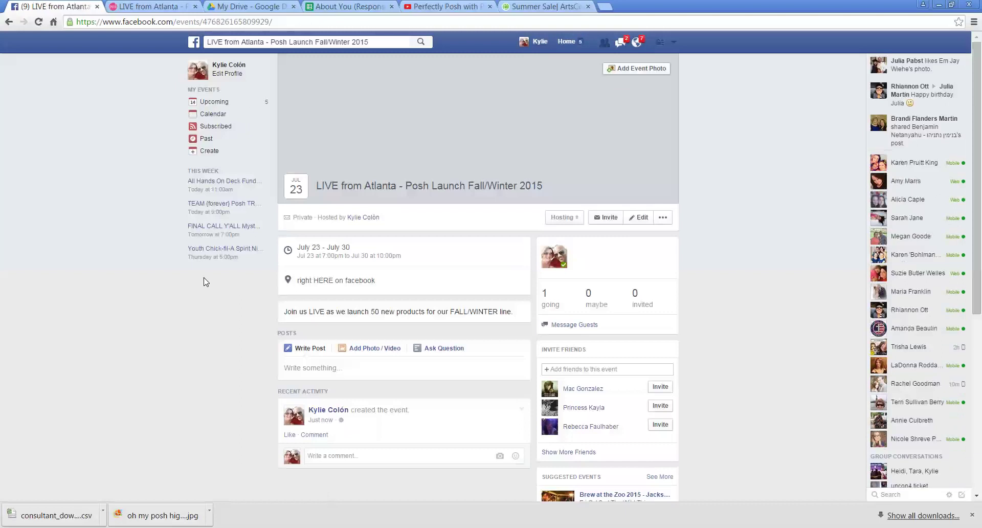
- Bring up the Add Event Photo choices on the new LIVE from Atlanta launch event page
{"action": "left_click", "coordinate": [635, 73]}
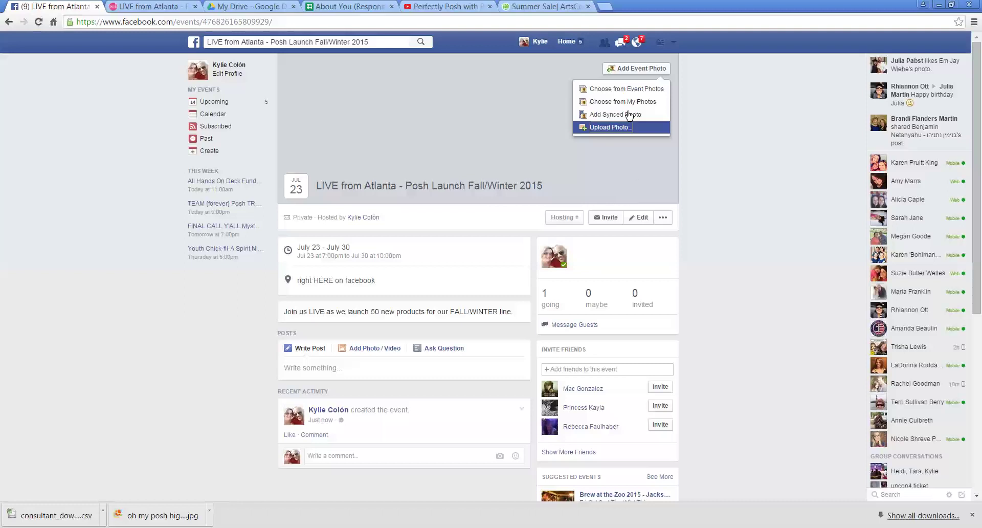
- Upload Welcome Party Banner from the POSH > Facebook Banners folder as the event cover photo
{"action": "left_click", "coordinate": [626, 128]}
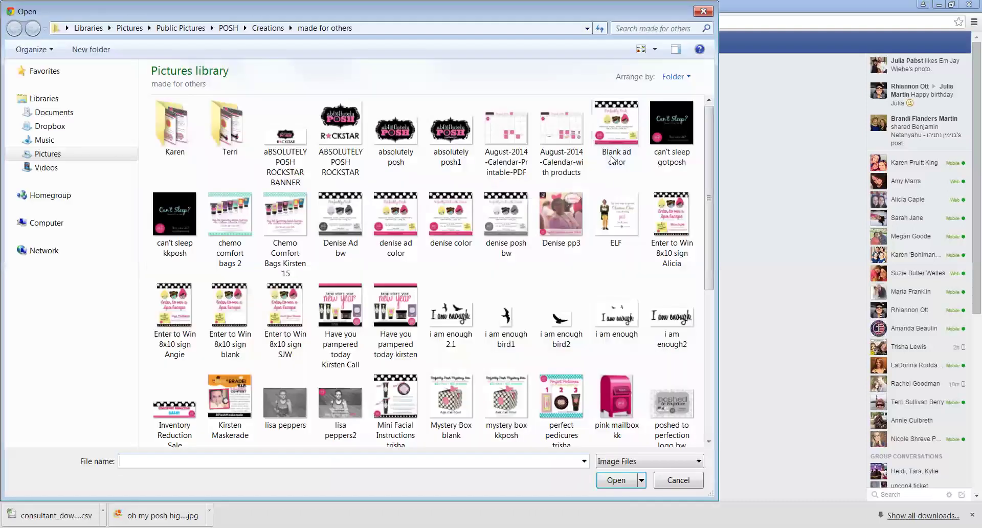
{"action": "left_click", "coordinate": [281, 28]}
{"action": "left_click", "coordinate": [225, 28]}
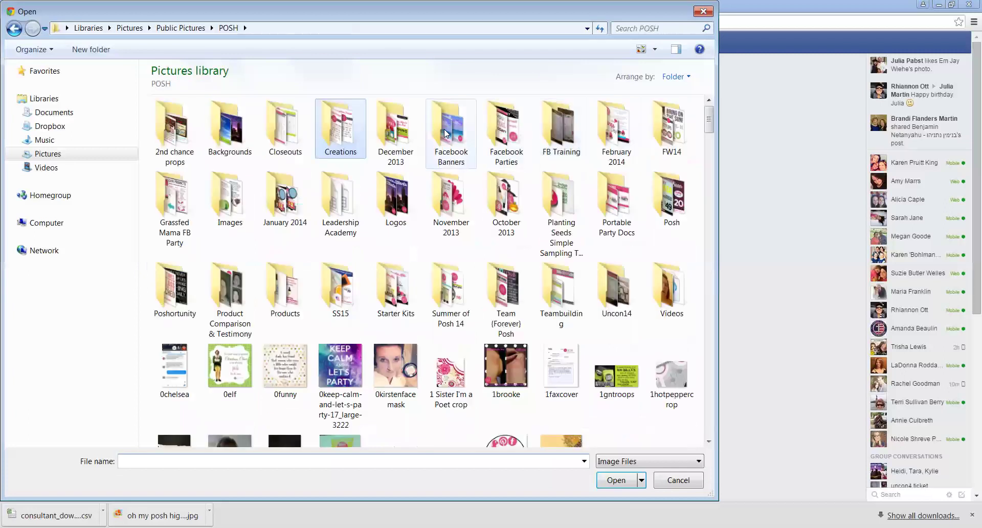
{"action": "double_click", "coordinate": [450, 132]}
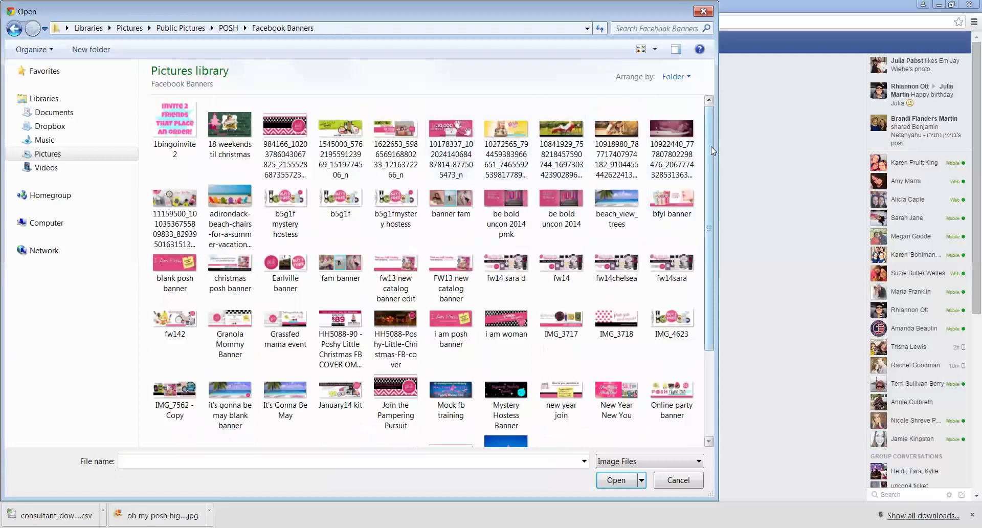
{"action": "left_click_drag", "start_coordinate": [712, 146], "coordinate": [708, 204]}
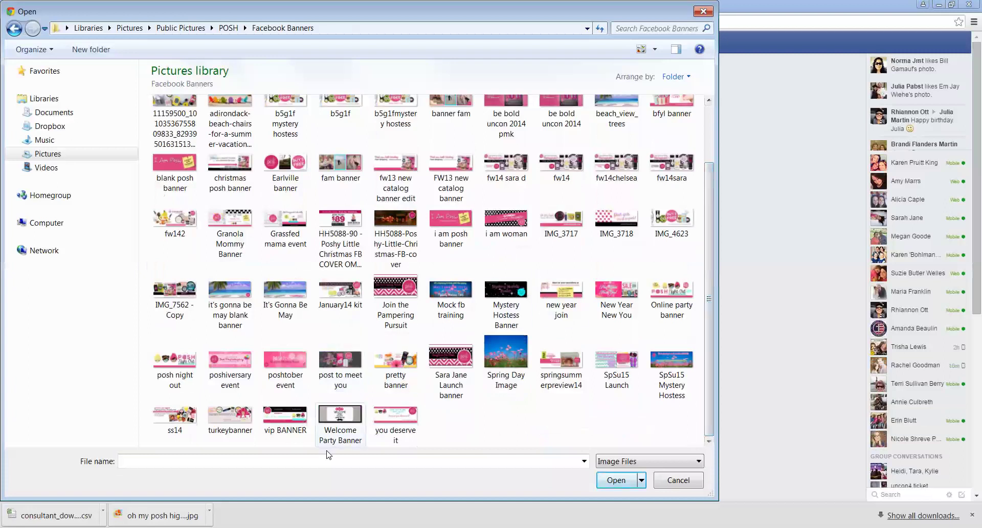
{"action": "left_click", "coordinate": [344, 417]}
{"action": "double_click", "coordinate": [346, 420]}
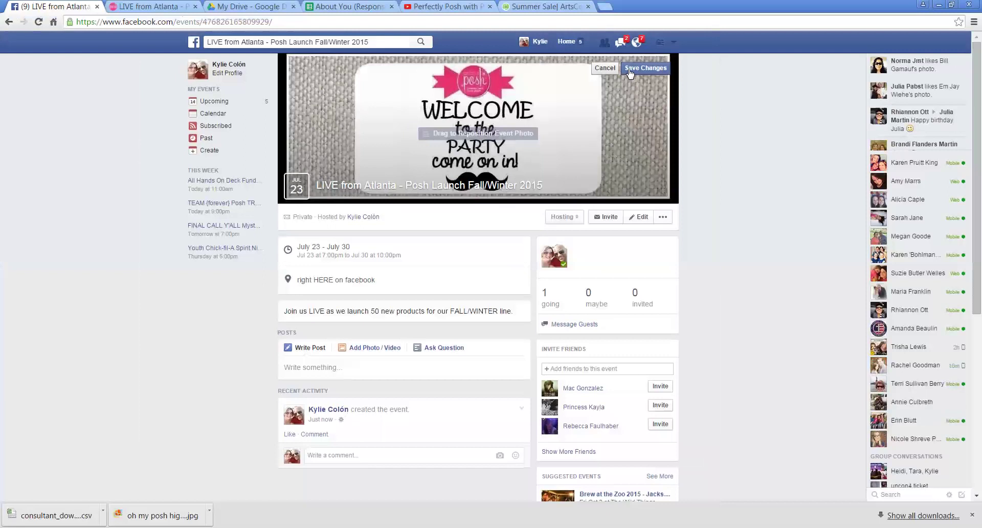
- Save changes to keep the Welcome Party Banner as the launch event's cover photo
{"action": "left_click", "coordinate": [647, 69]}
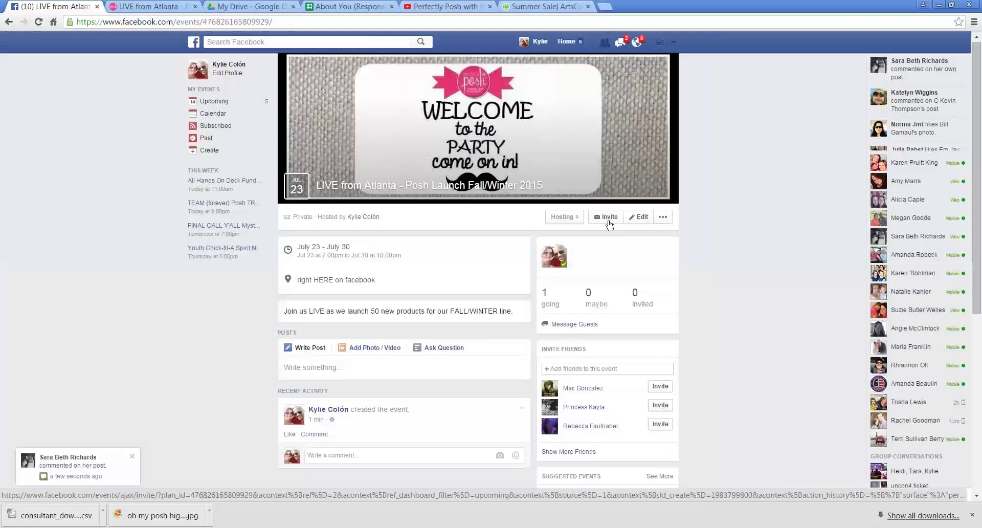
{"action": "left_click", "coordinate": [609, 217]}
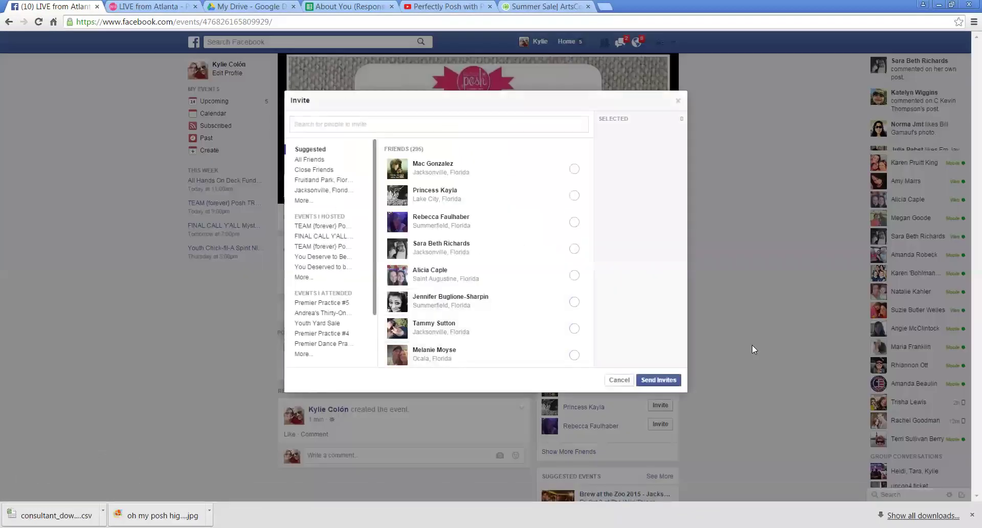
{"action": "left_click", "coordinate": [618, 380]}
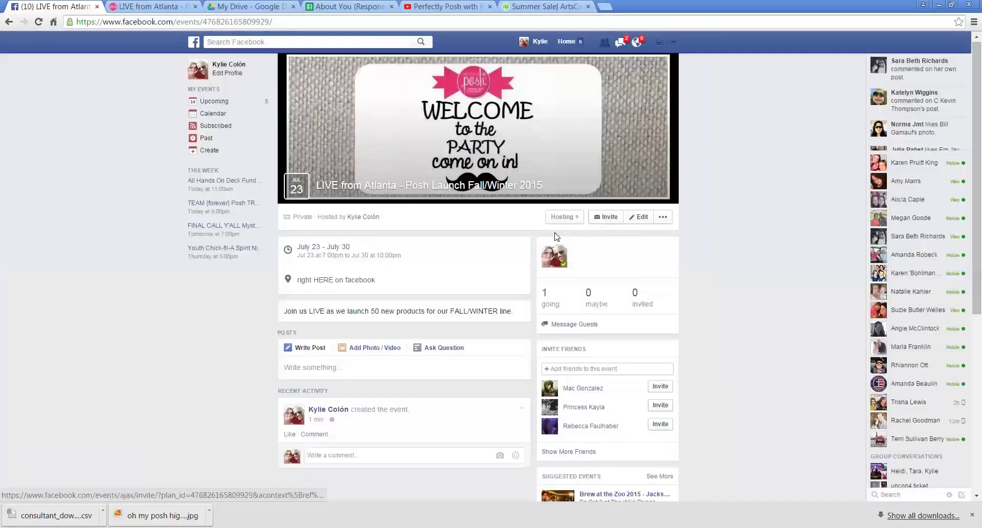